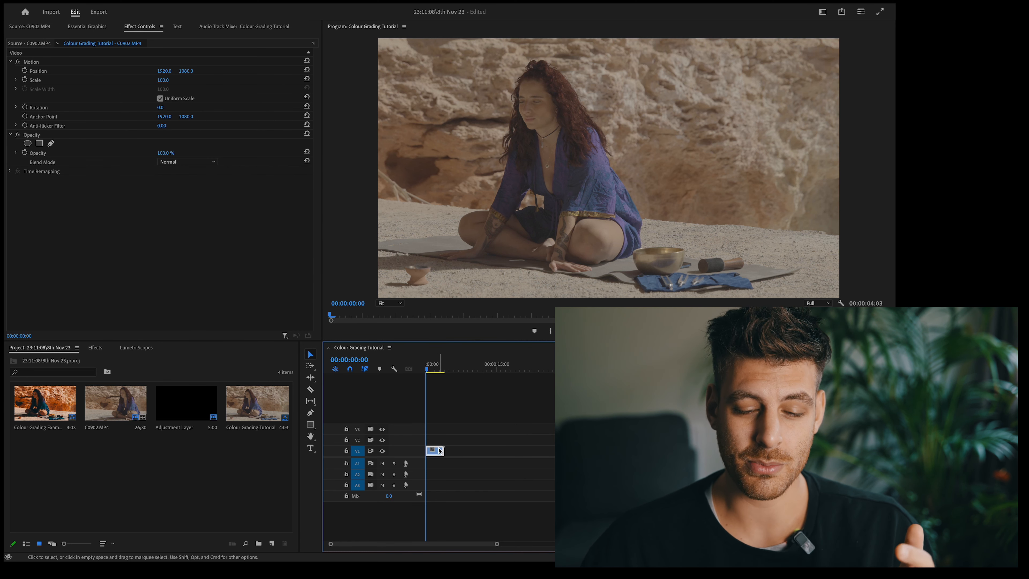
Step: Place the existing adjustment layer on video track V3 above the clip at the start of the Colour Grading Tutorial sequence
left_click(261, 488)
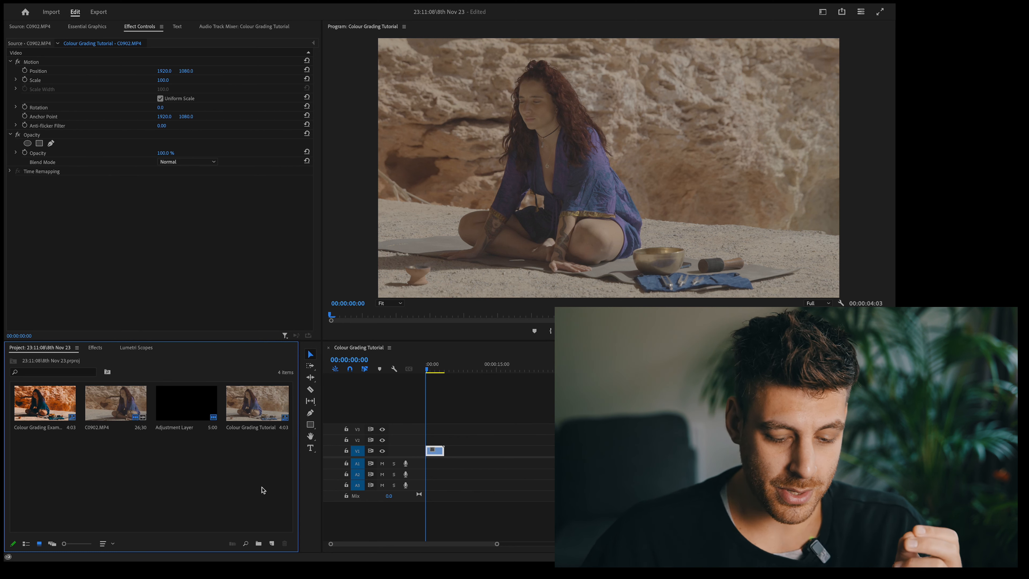
left_click(272, 543)
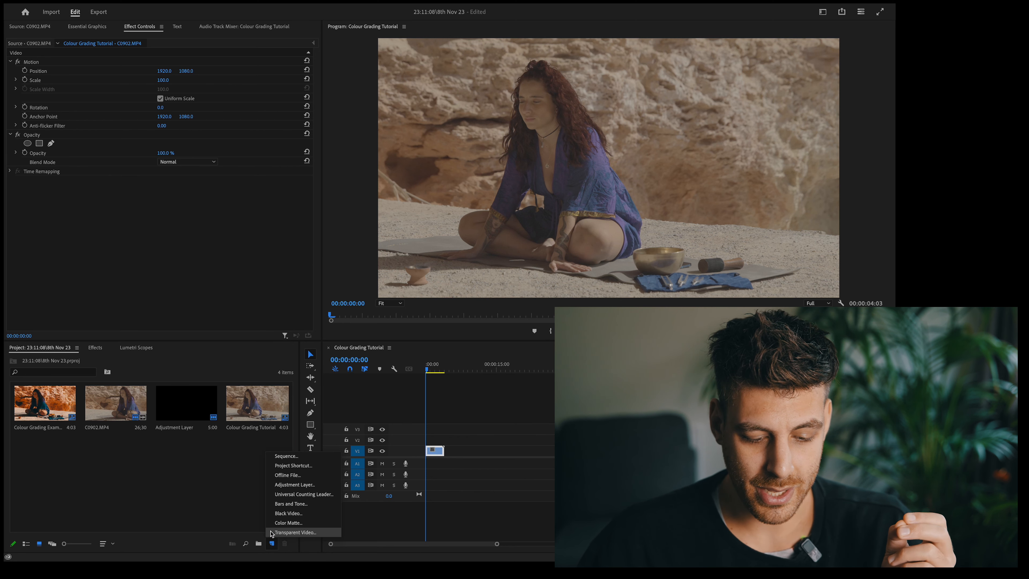
left_click(199, 416)
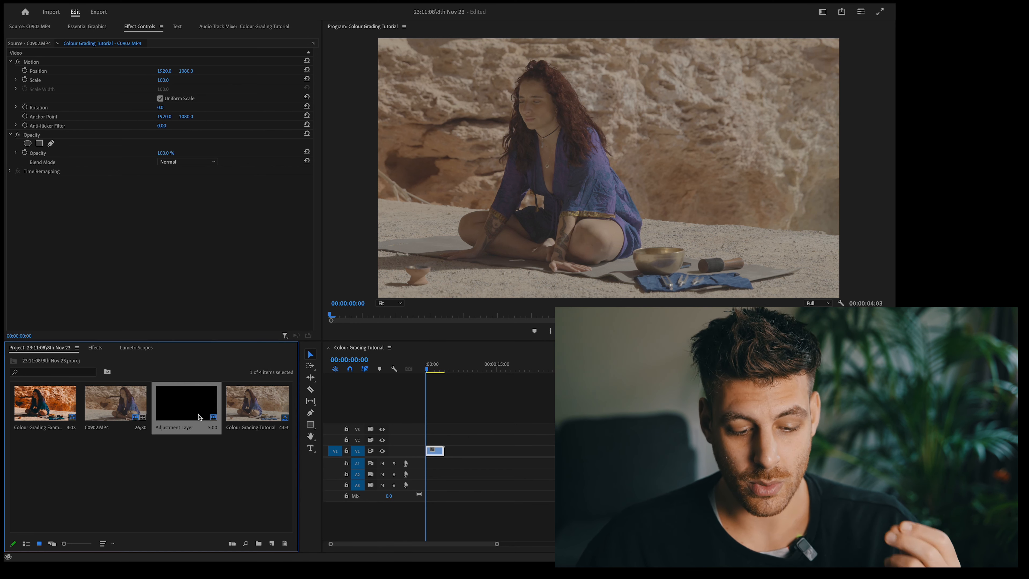
left_click_drag(196, 410, 436, 429)
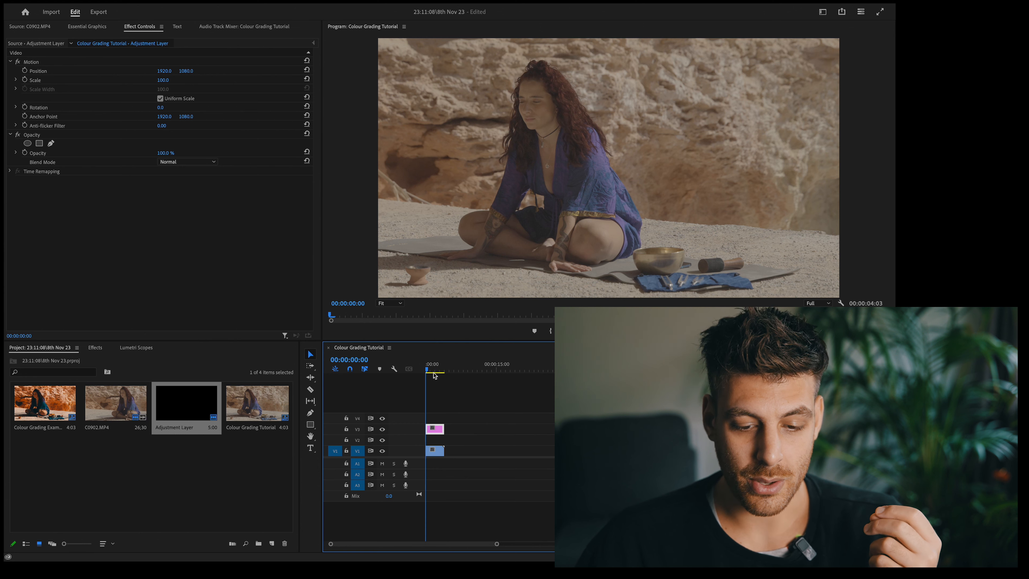
left_click_drag(433, 371, 426, 372)
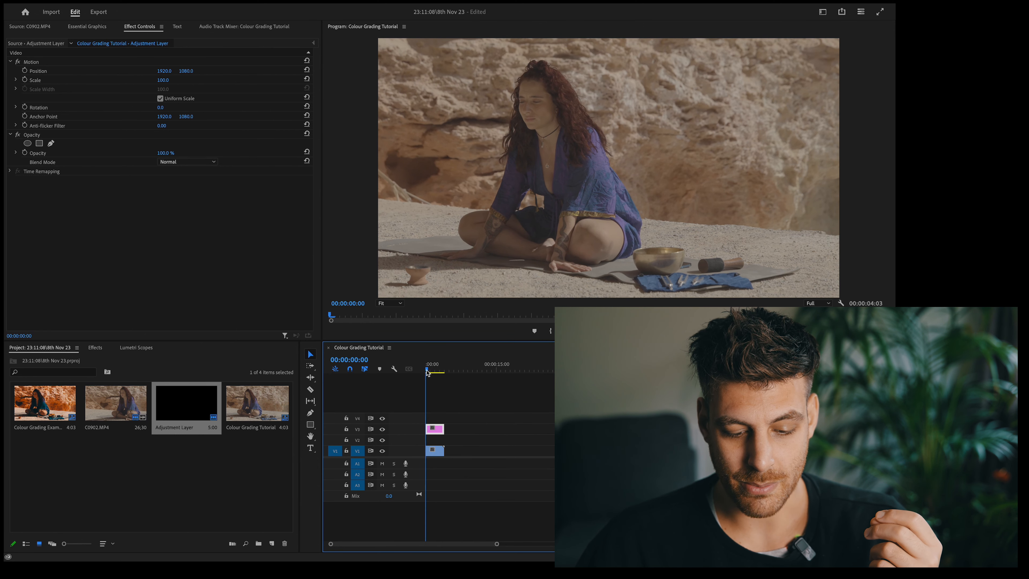
Step: Find the Lumetri Color video effect in the effects library and apply it to the adjustment layer on V3
left_click(95, 348)
left_click(39, 341)
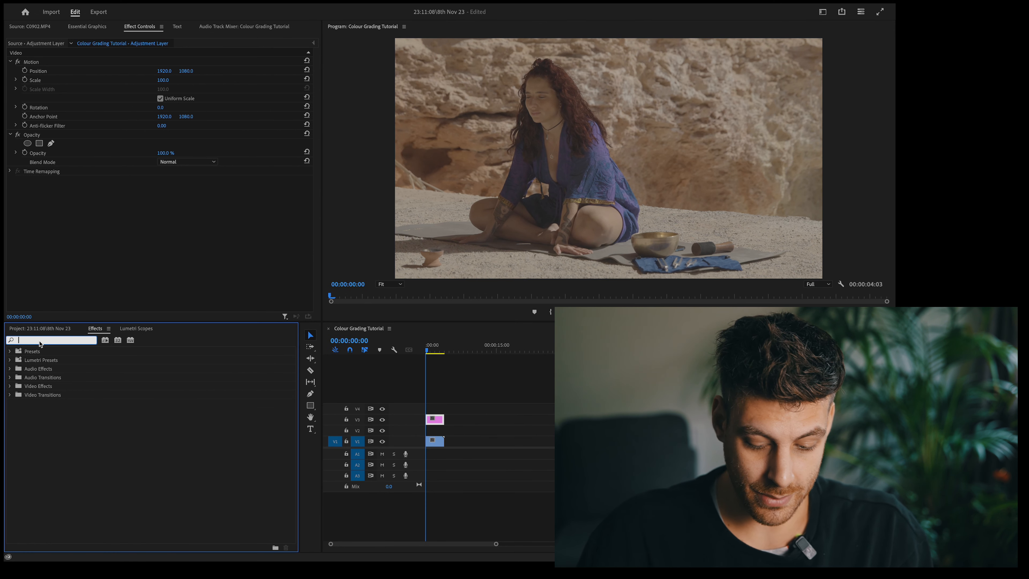
type("Lumer")
key("BackSpace")
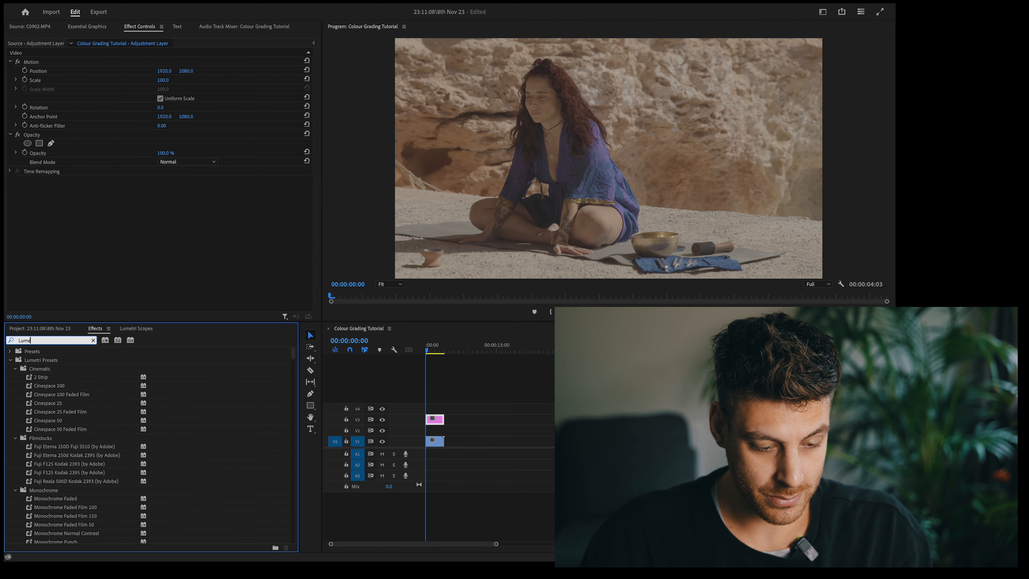
type("tri")
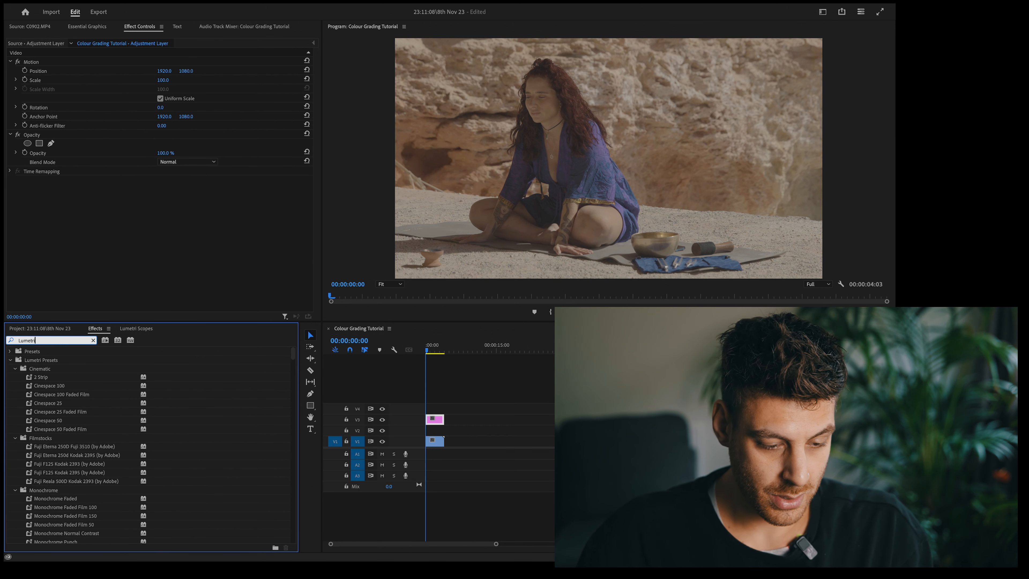
left_click(10, 359)
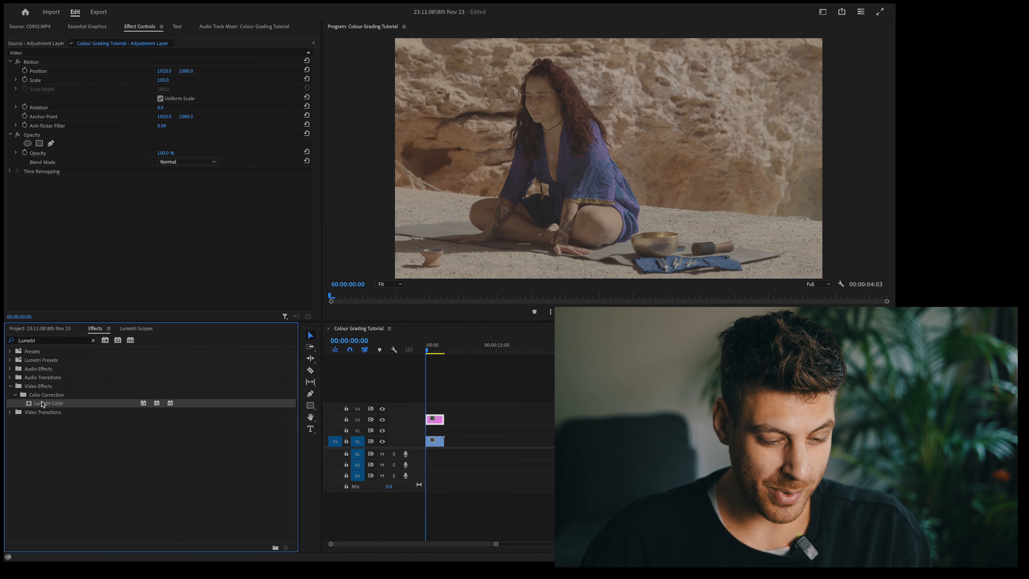
left_click_drag(44, 406, 436, 423)
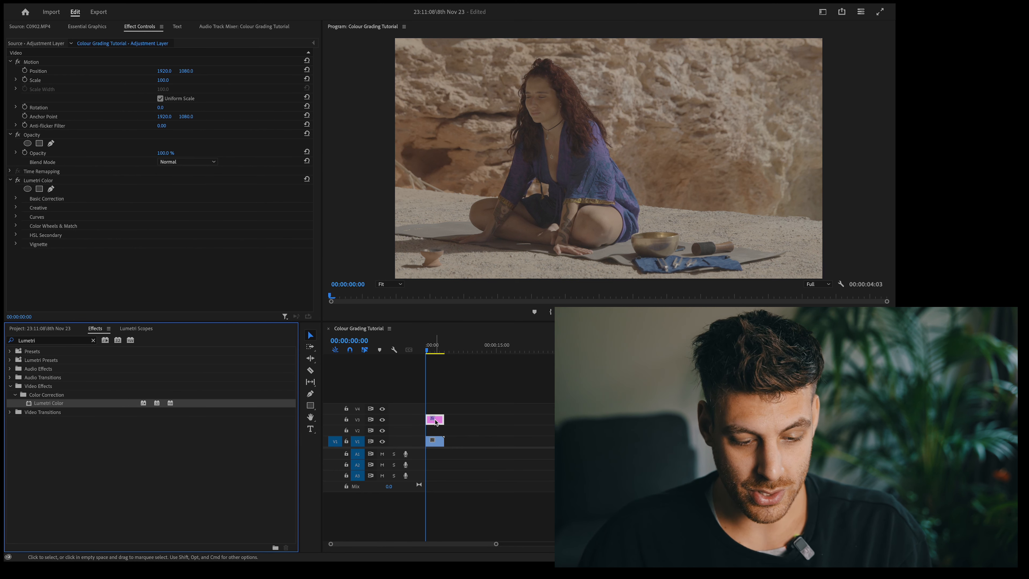
Step: Bring up the Lumetri Scopes and check that the waveform type is Luma
left_click(144, 329)
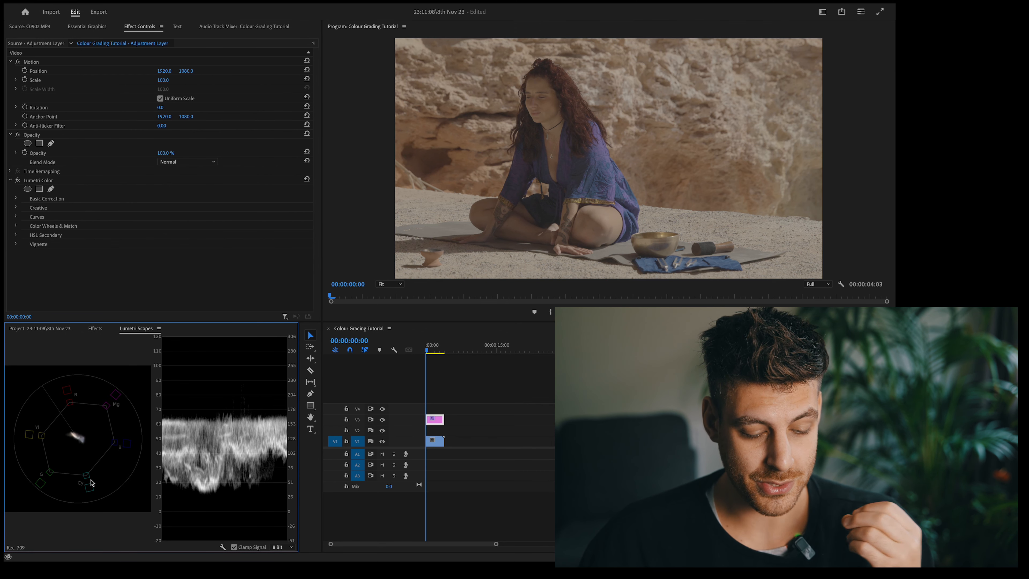
right_click(85, 445)
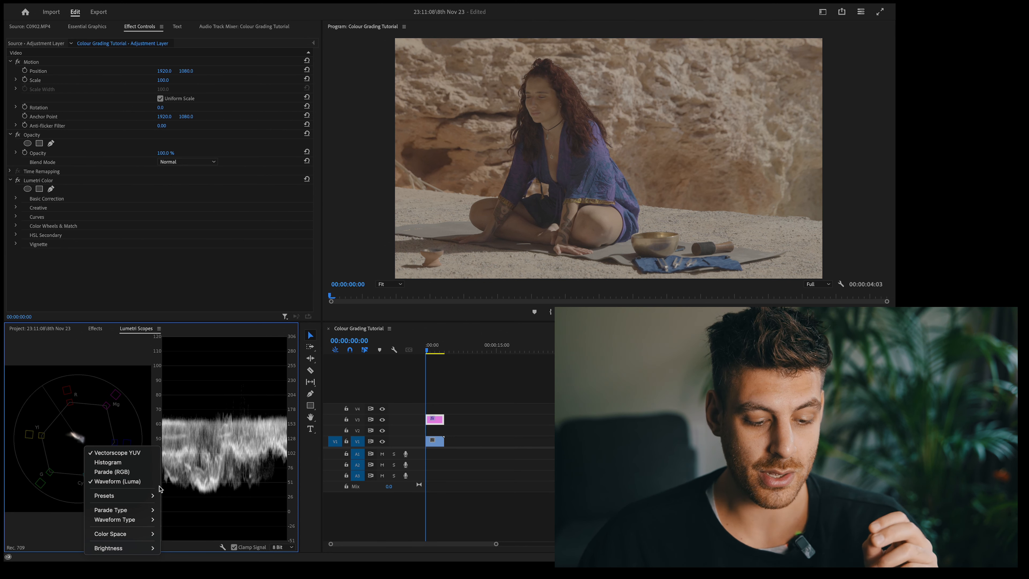
mouse_move(147, 521)
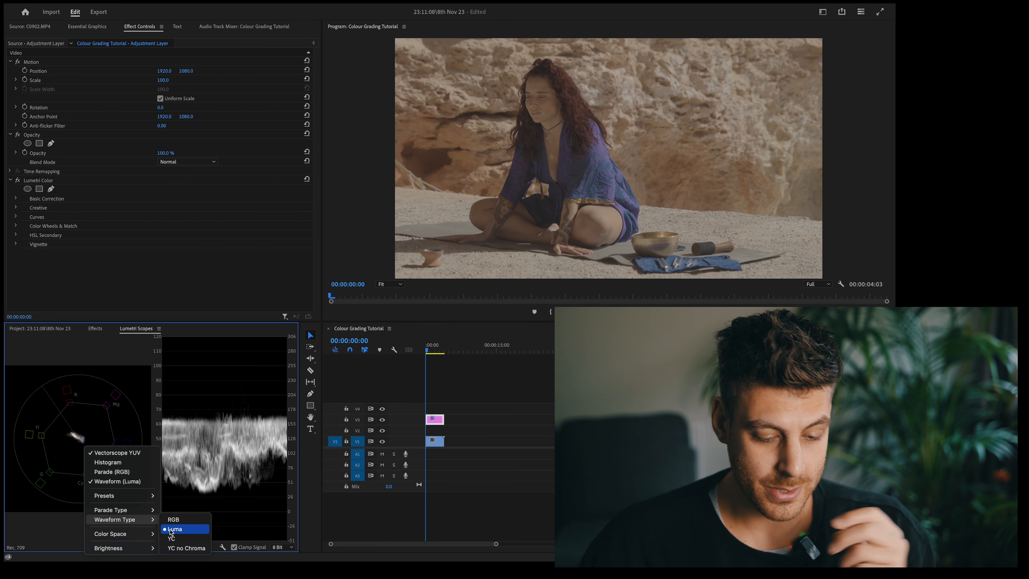
left_click(153, 439)
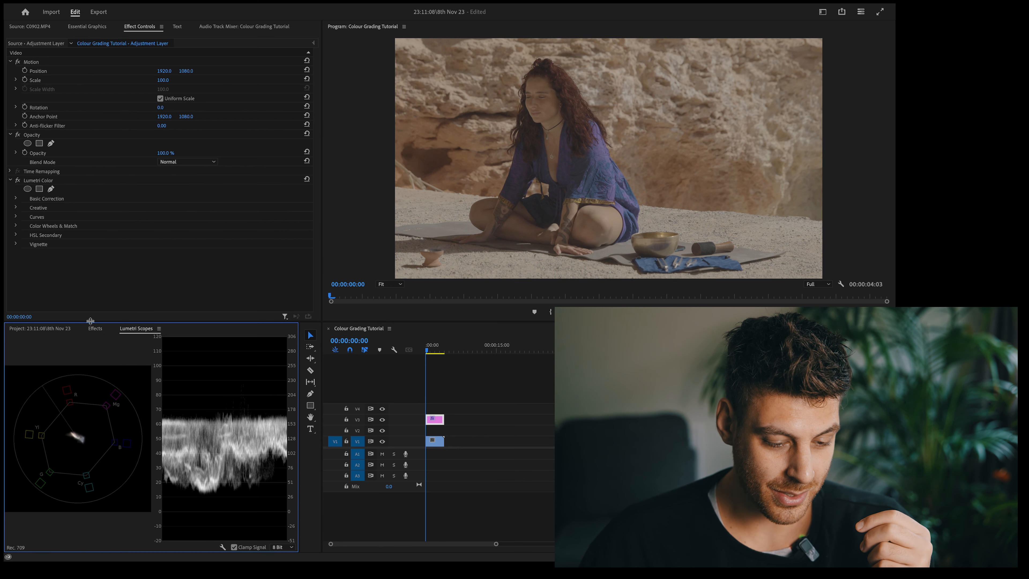
Step: Enlarge the scopes area, hide the Waveform (Luma) scope to leave only the vectorscope, and show the waveform again
left_click_drag(90, 320, 90, 277)
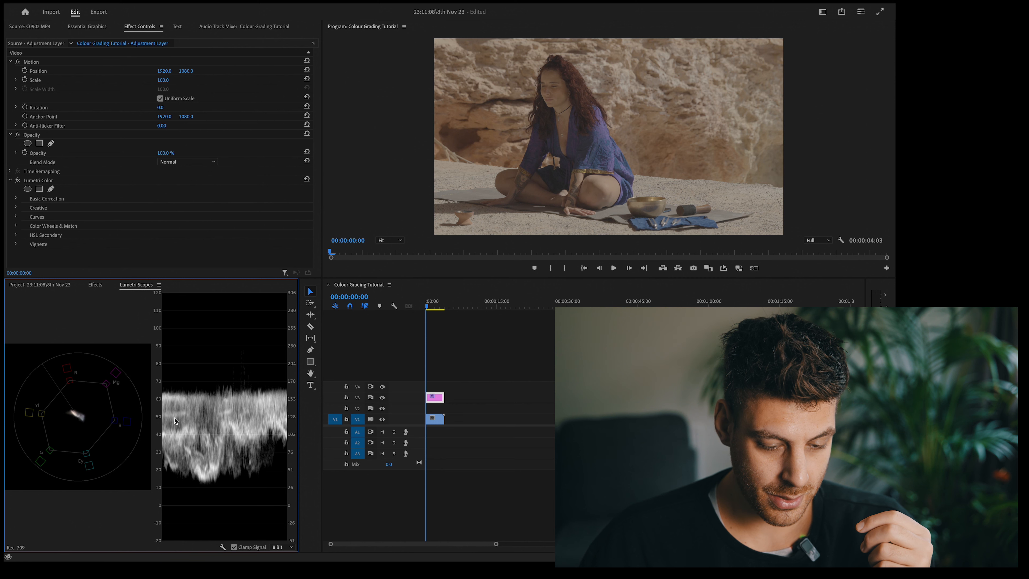
right_click(175, 421)
left_click(189, 457)
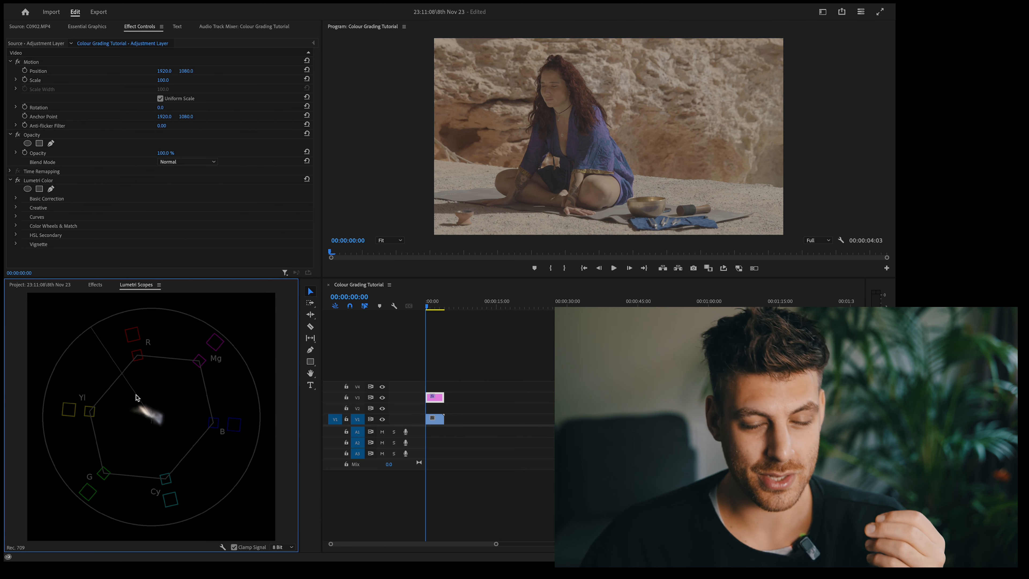
right_click(165, 385)
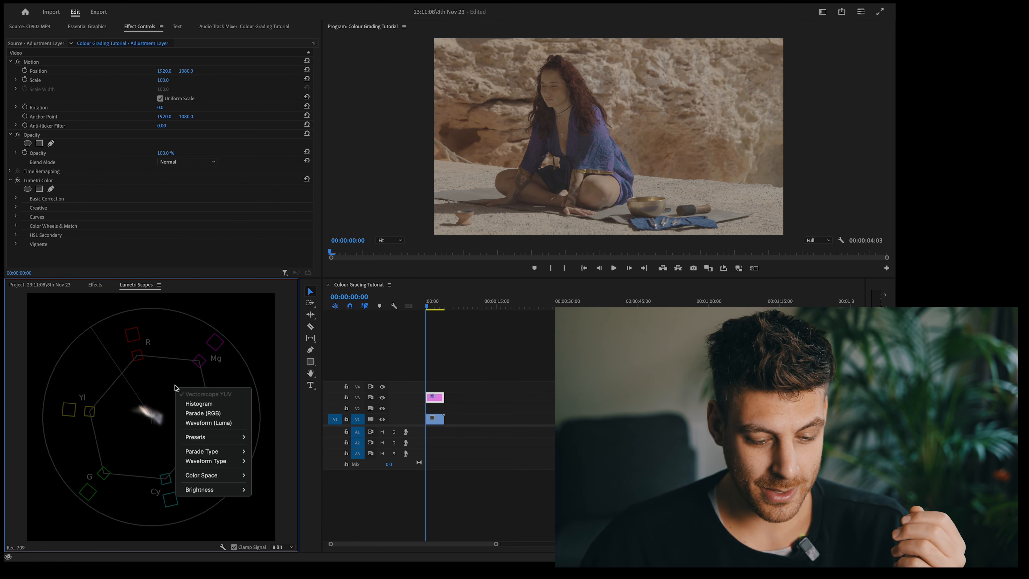
left_click(191, 422)
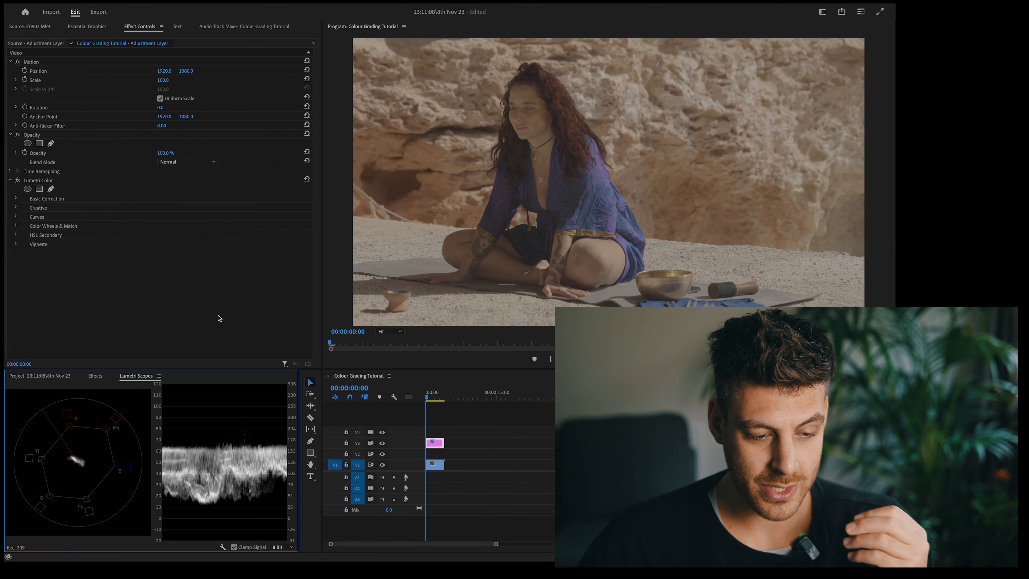
Step: Set the adjustment layer's Basic Correction input LUT to 2_SGamut3CineSLog3_To_LC-709TypeA
left_click(22, 198)
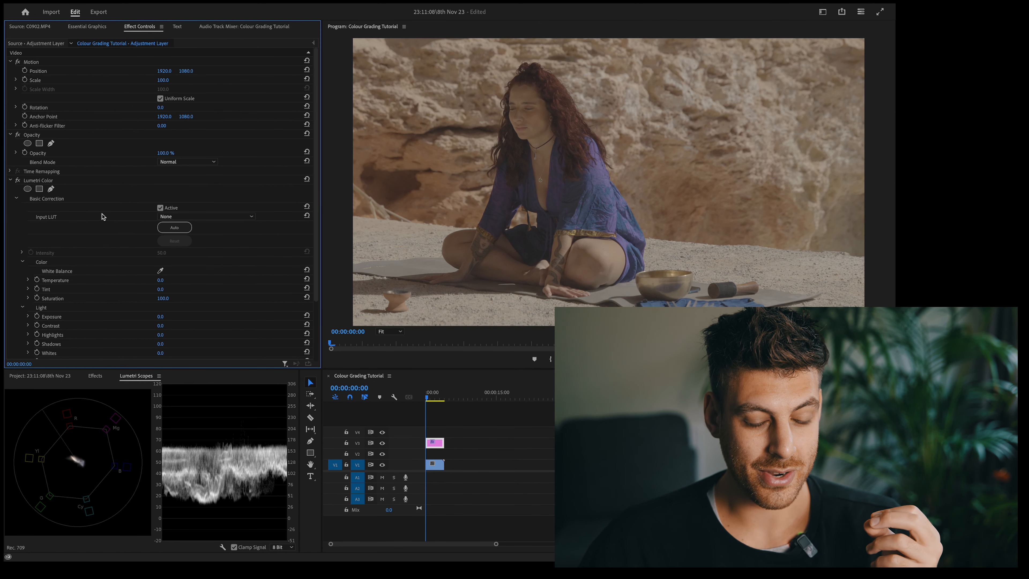
left_click(178, 218)
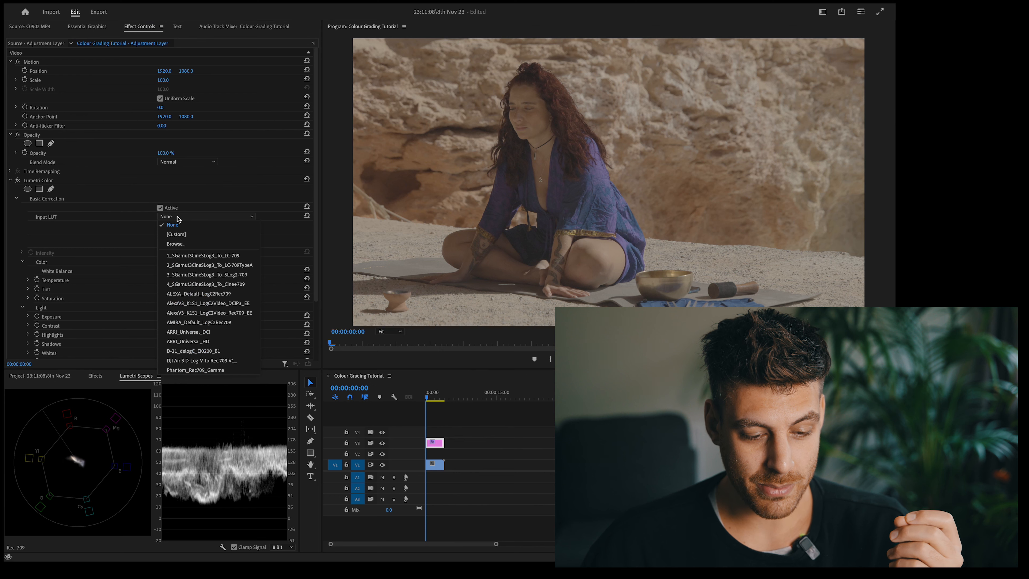
left_click(200, 265)
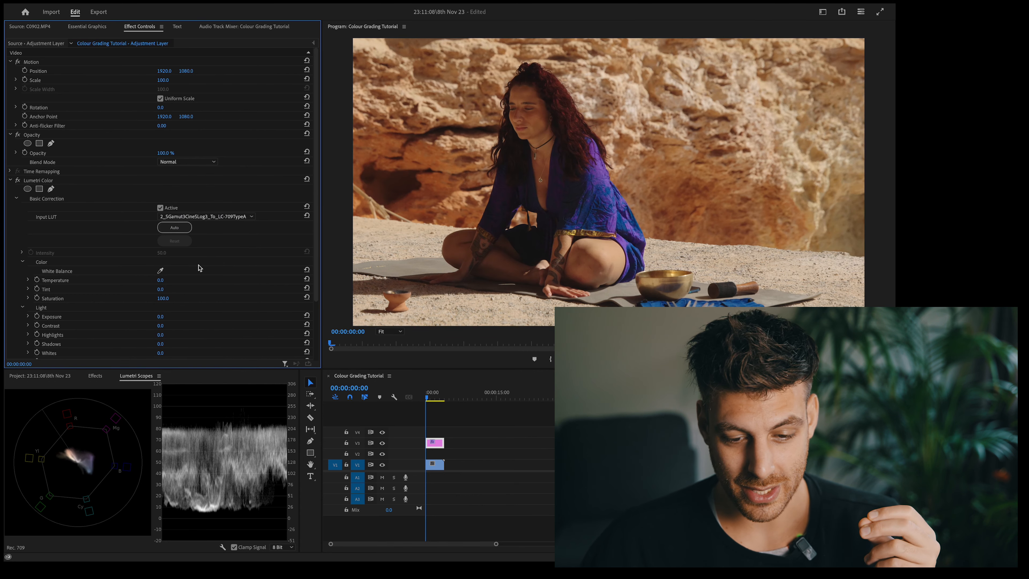
Step: Try the 1_SGamut3CineSLog3_To_LC-709 input LUT for comparison and switch back to 2_SGamut3CineSLog3_To_LC-709TypeA
left_click(233, 218)
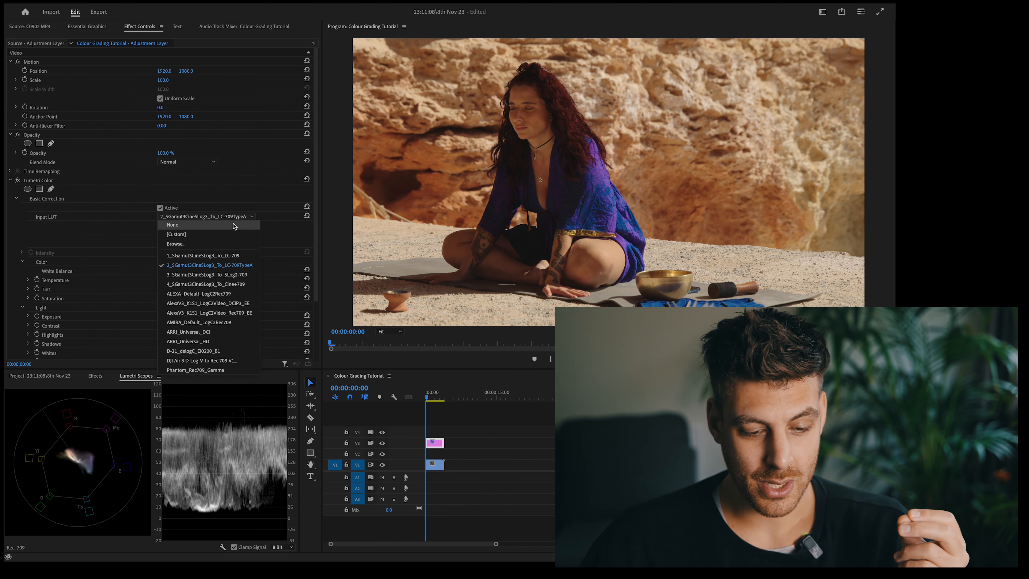
left_click(234, 256)
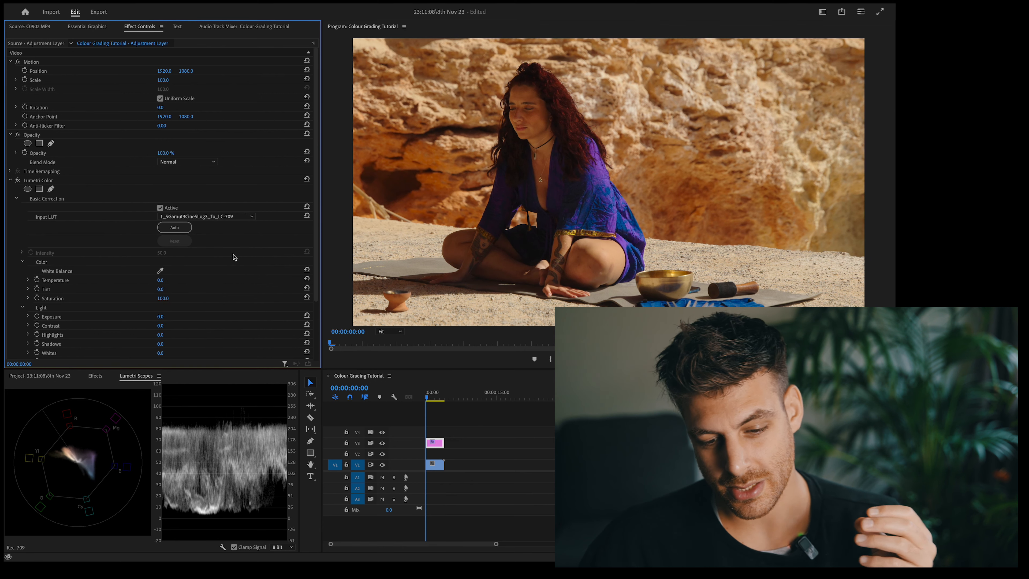
left_click(233, 219)
left_click(231, 266)
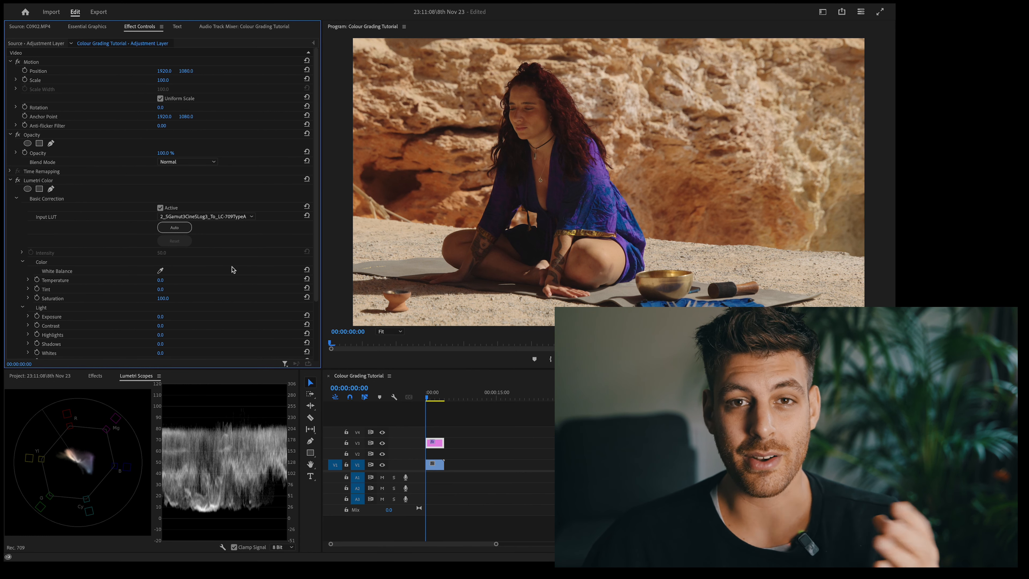
Step: Try warming the image by raising the Basic Correction temperature to 64.8, and reset the temperature
scroll(232, 269, "down", 2)
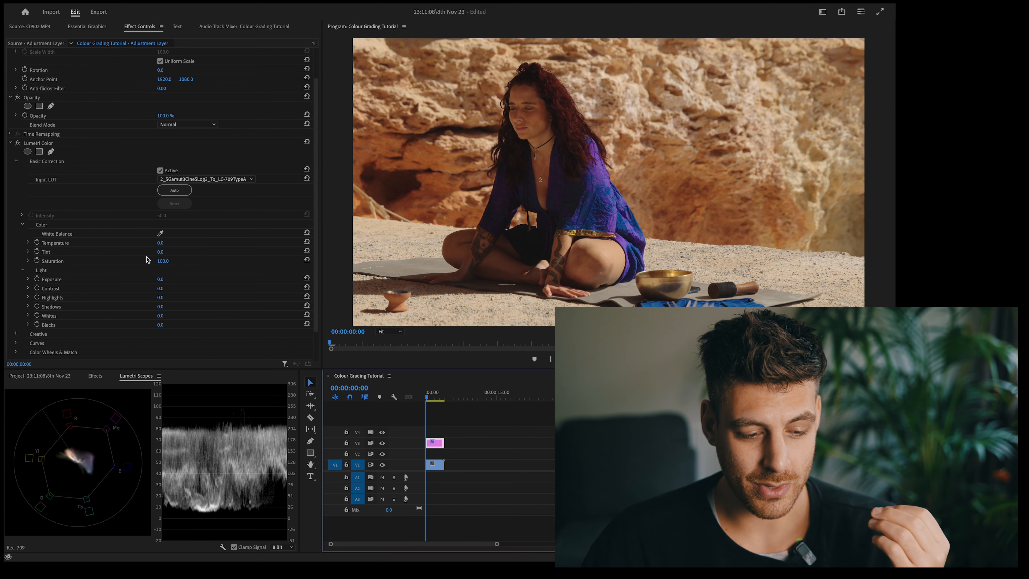
left_click(28, 242)
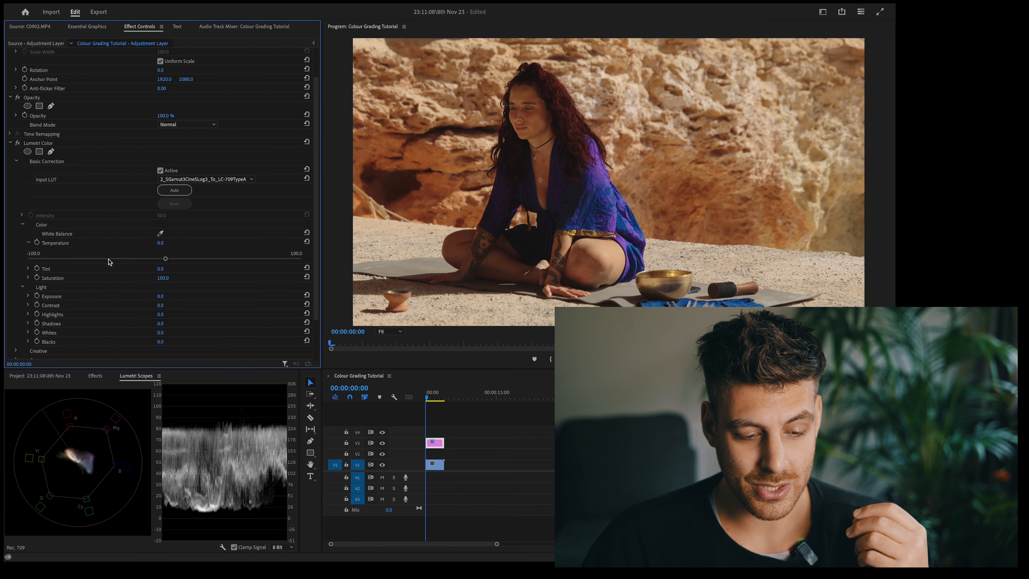
left_click_drag(166, 258, 253, 259)
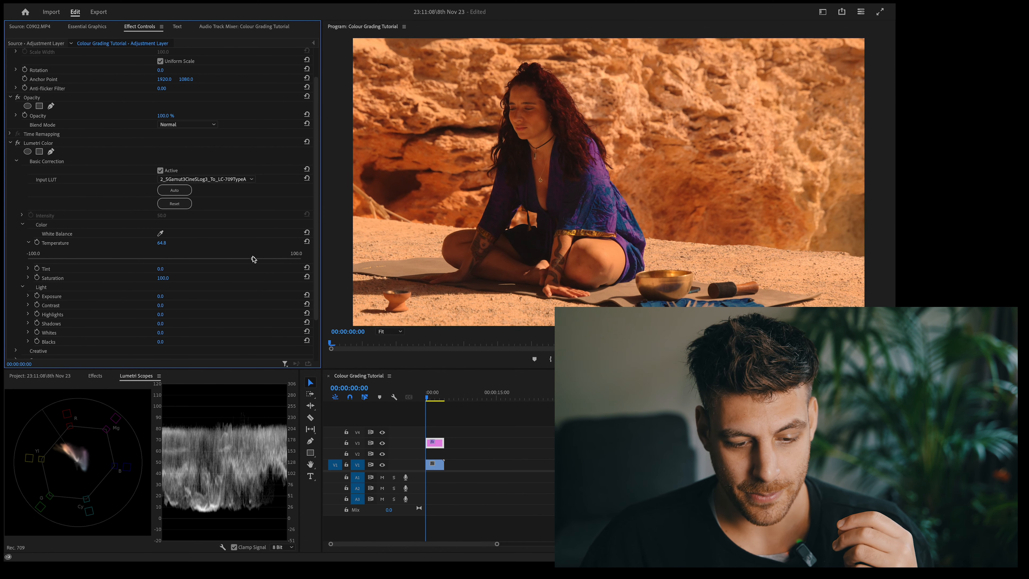
left_click(306, 241)
Step: Try sampling the white balance from the blue cloth below the singing bowl, and reset the temperature and tint
left_click(161, 234)
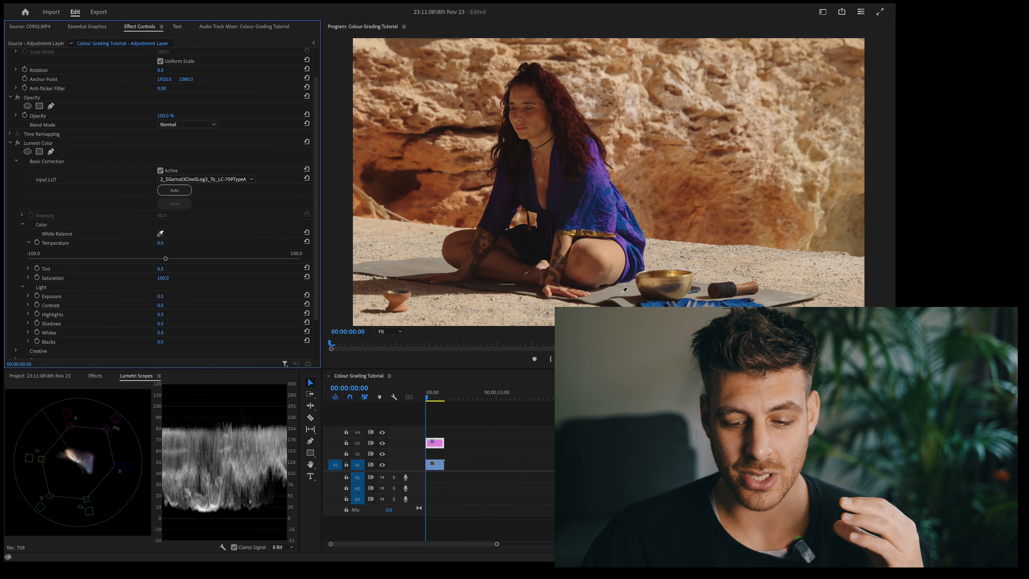
scroll(162, 227, "down", 1)
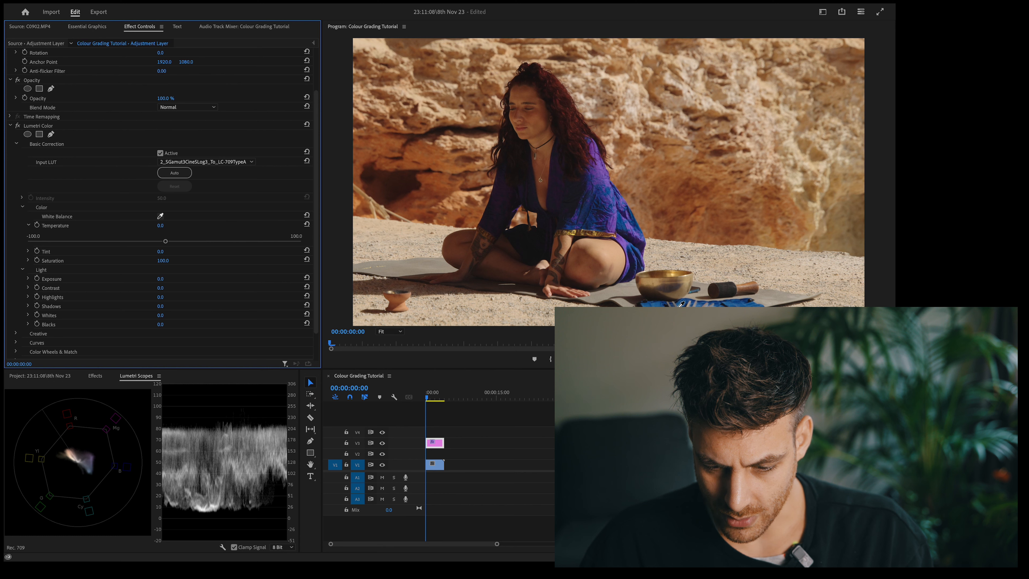
left_click(693, 305)
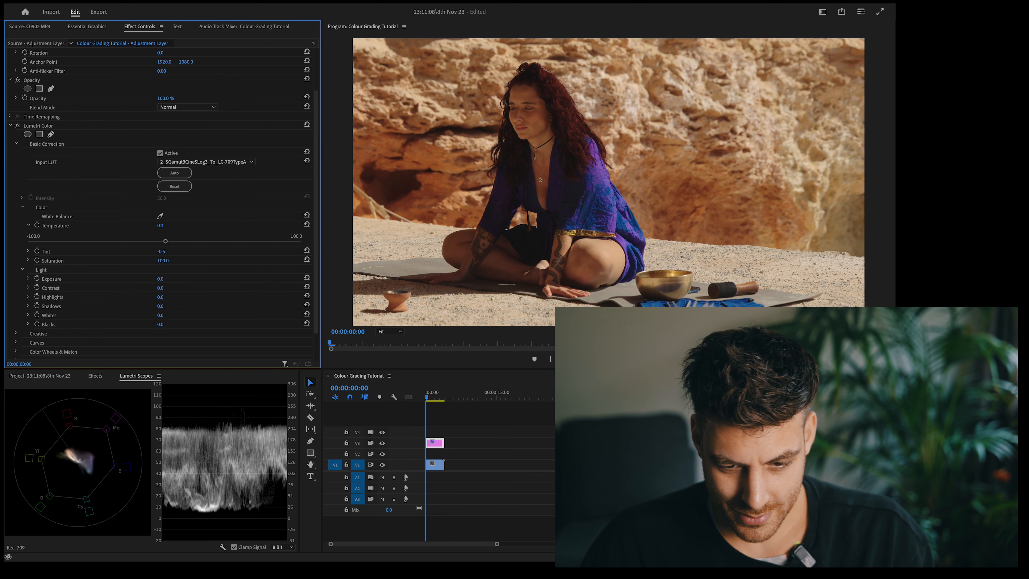
left_click(307, 224)
left_click(306, 250)
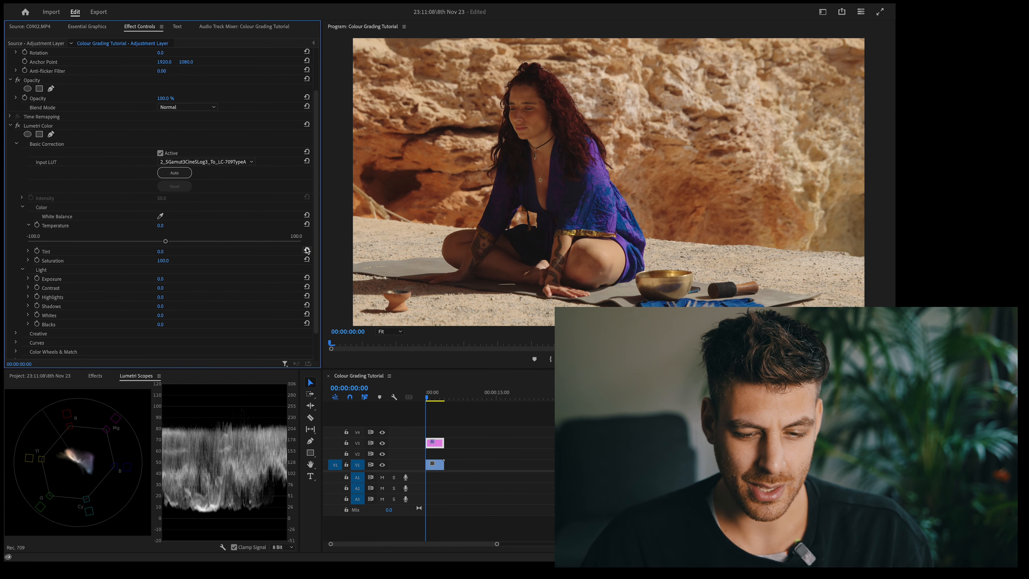
Step: Try shifting the Basic Correction tint to 20.4, and reset the tint
left_click(28, 225)
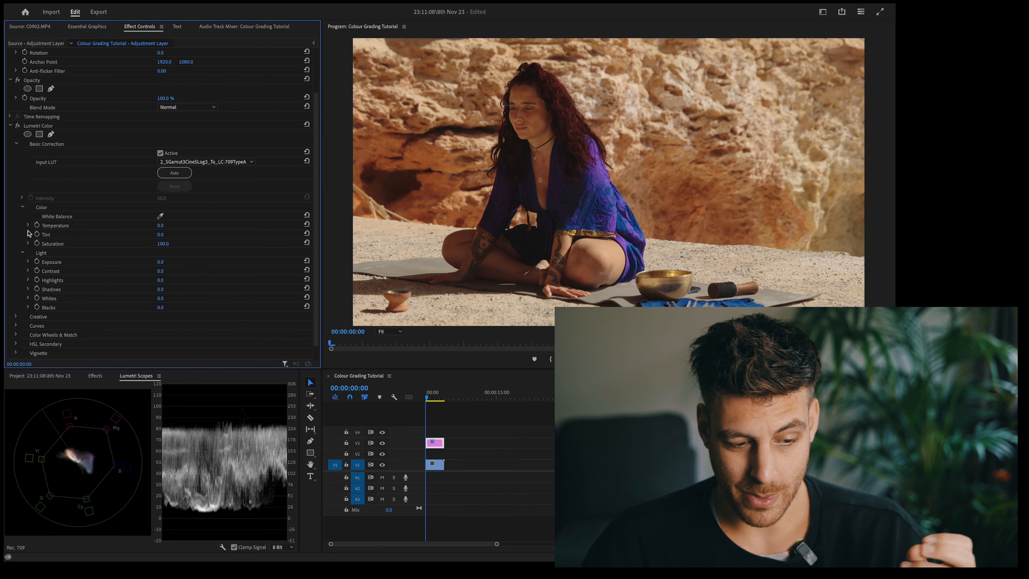
left_click(28, 234)
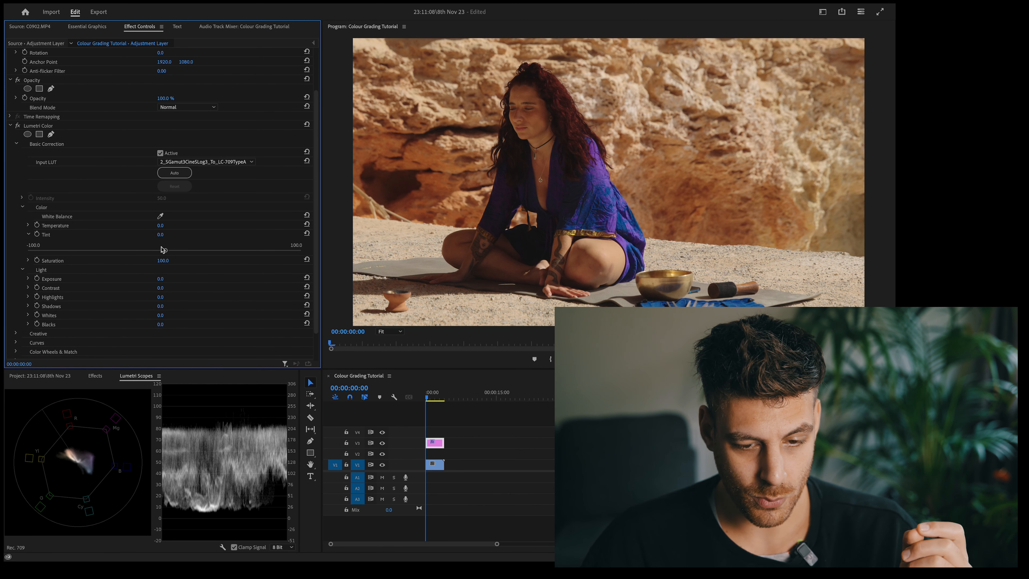
left_click_drag(165, 251, 192, 253)
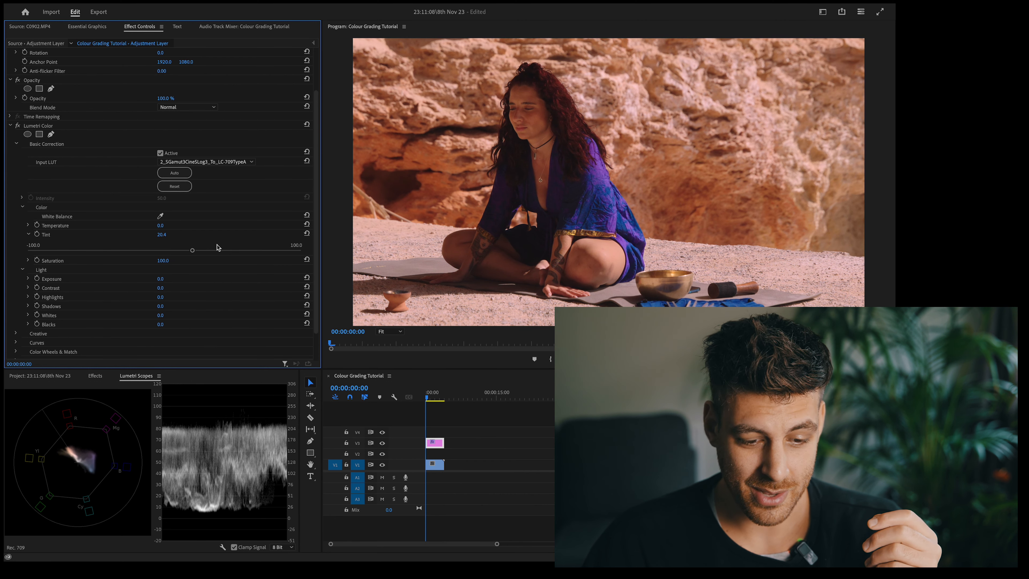
left_click(307, 234)
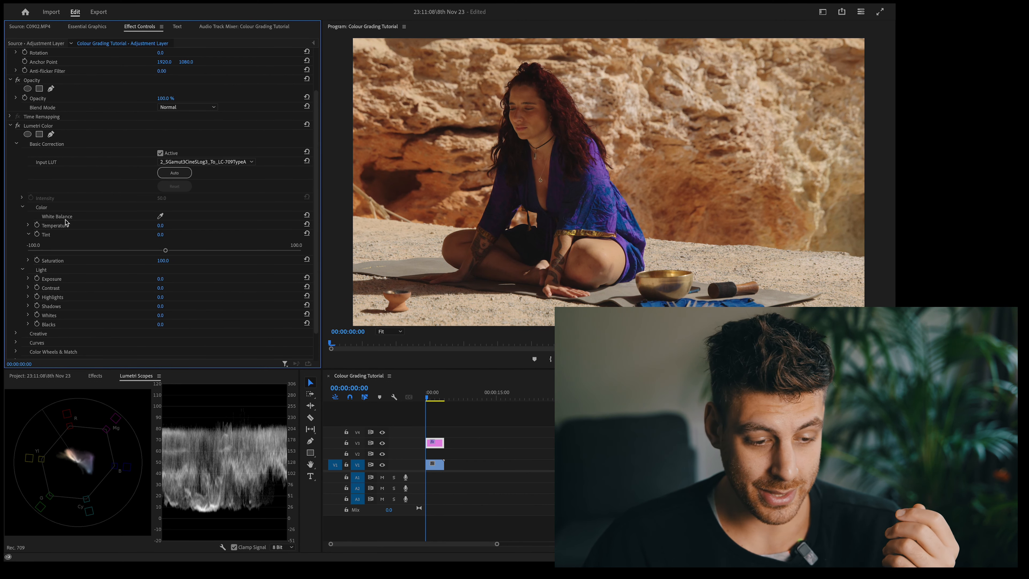
Step: Raise the Basic Correction exposure to 0.8
left_click(29, 234)
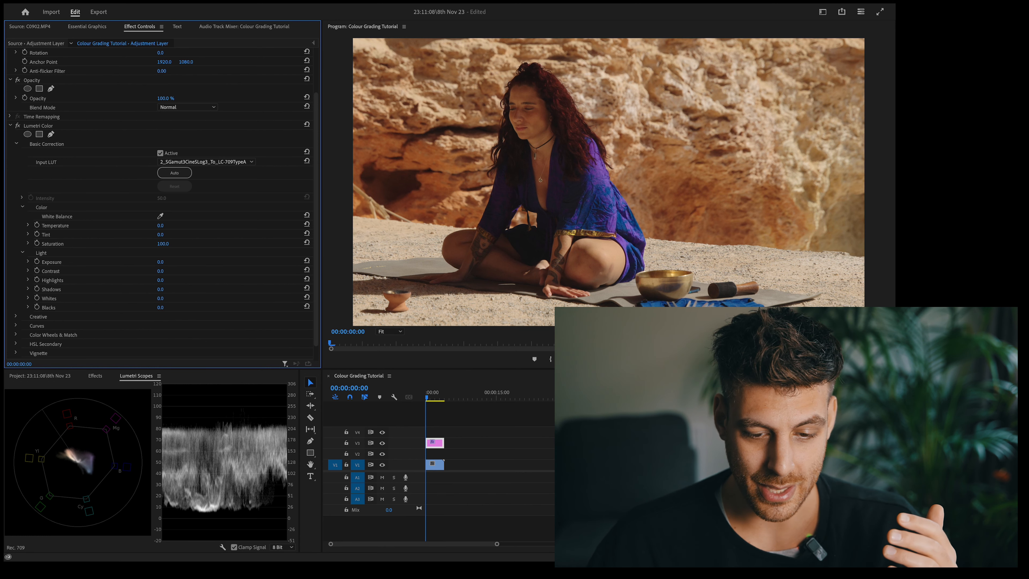
left_click_drag(161, 262, 171, 262)
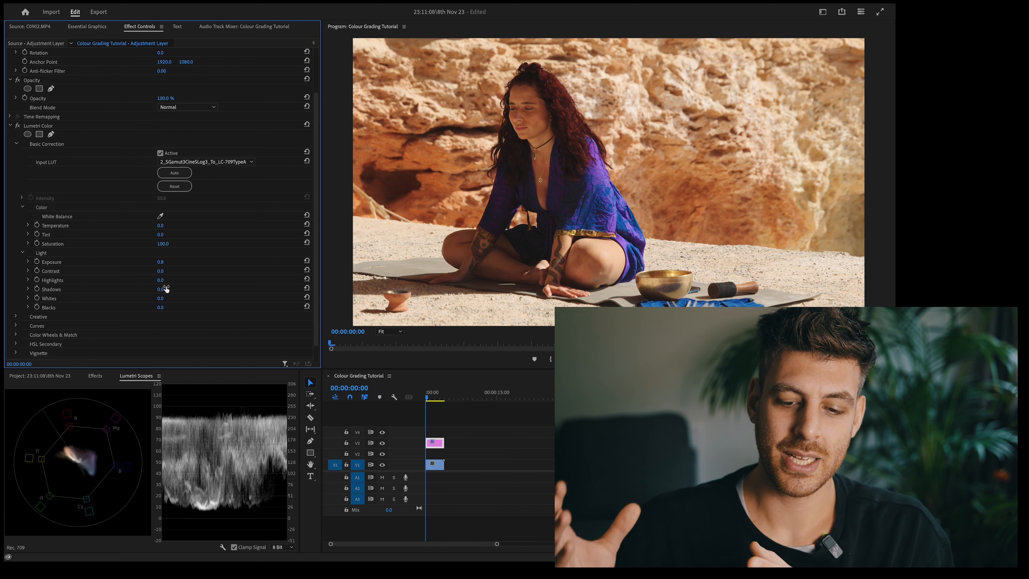
Step: Try lowering the Basic Correction blacks to -5.9 and then -3.0, and reset the blacks
scroll(180, 287, "down", 1)
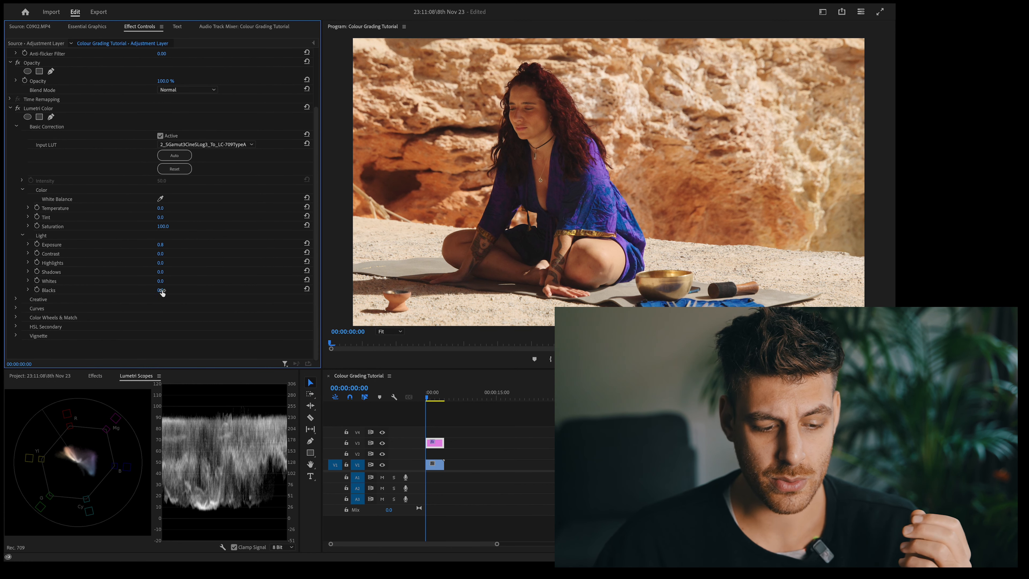
left_click(28, 290)
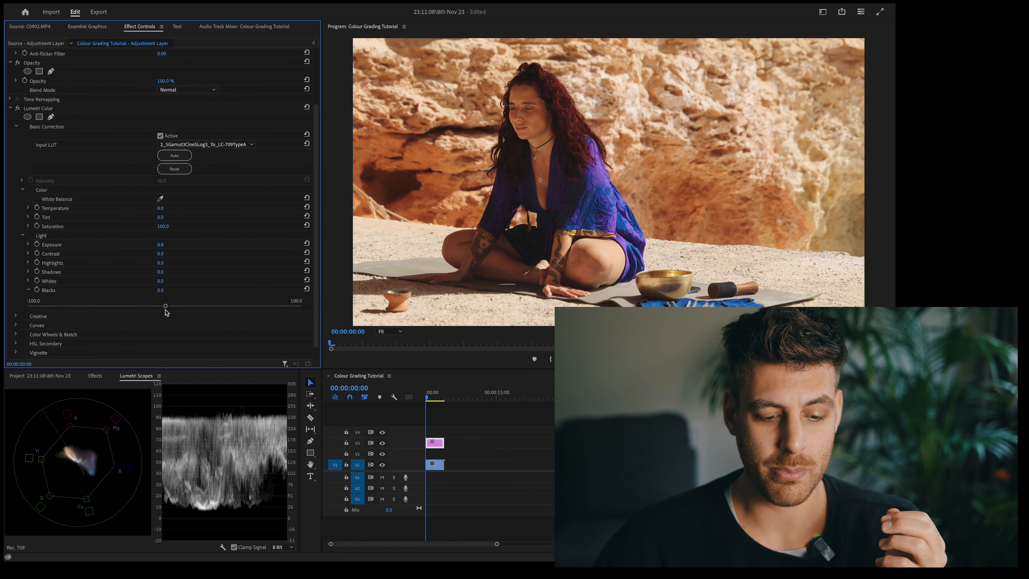
left_click_drag(165, 310, 157, 309)
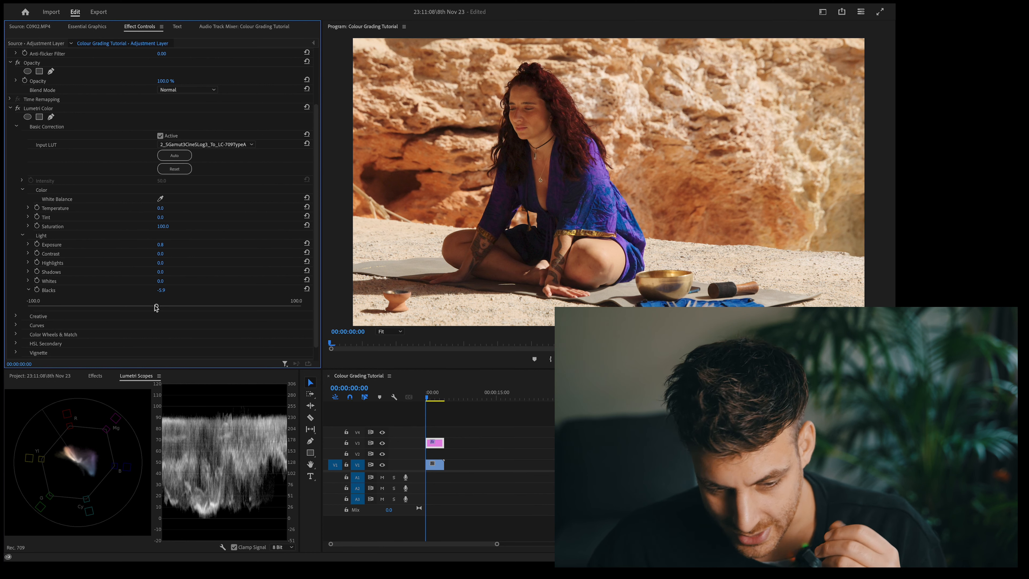
left_click_drag(156, 308, 160, 307)
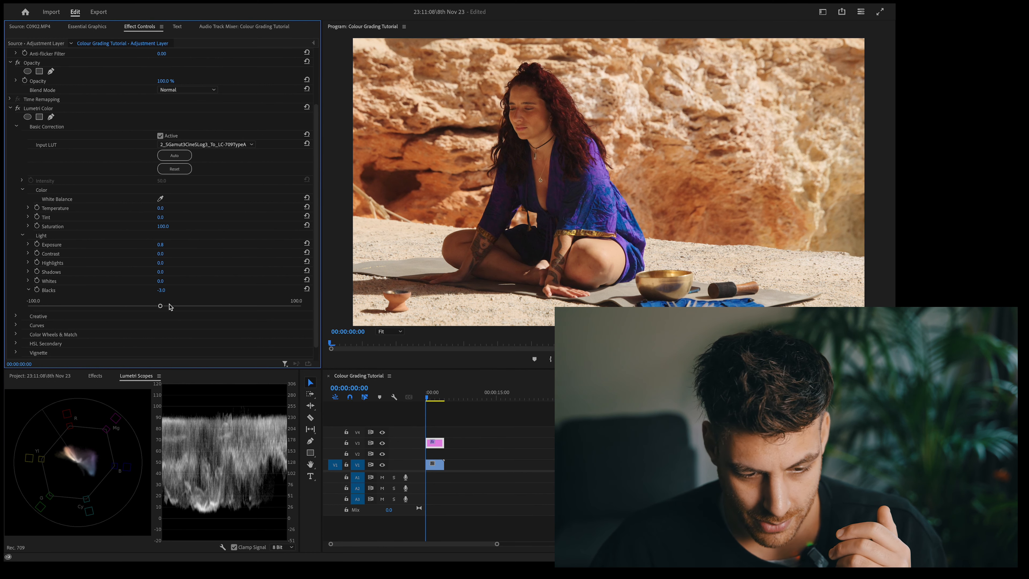
left_click(306, 289)
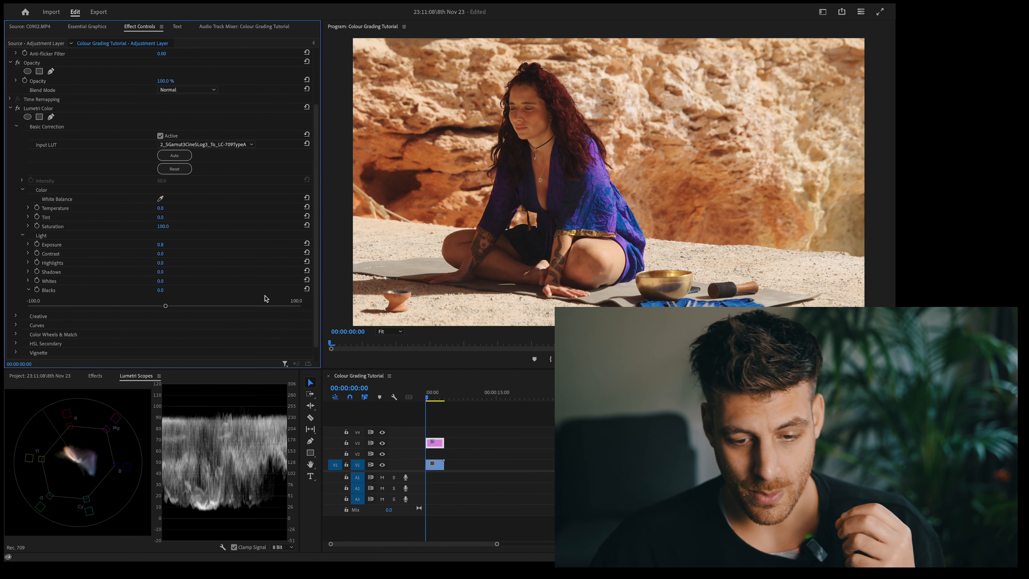
Step: Try raising the Basic Correction contrast to 22.0, and reset the contrast
scroll(125, 251, "down", 1)
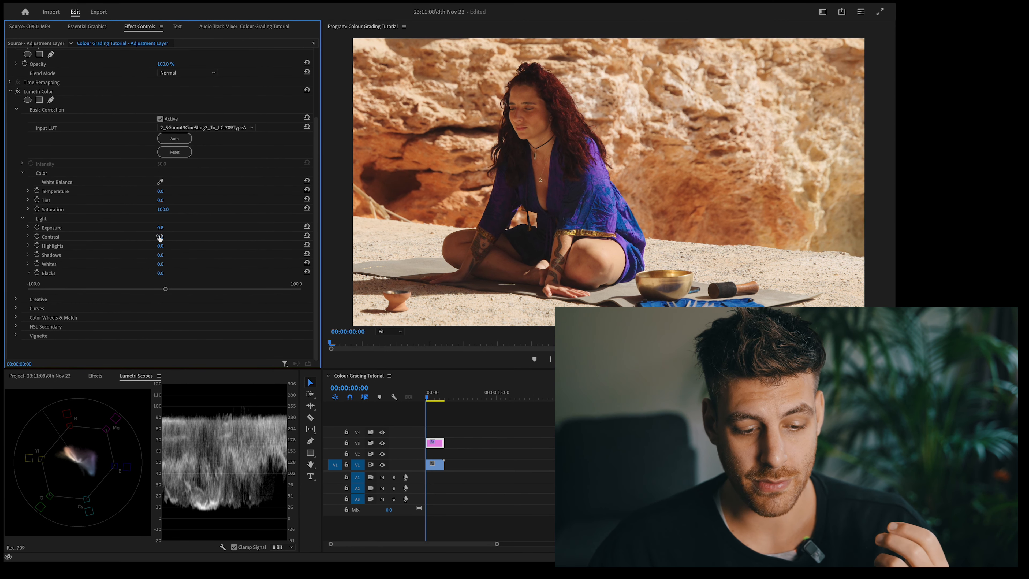
left_click_drag(160, 236, 198, 239)
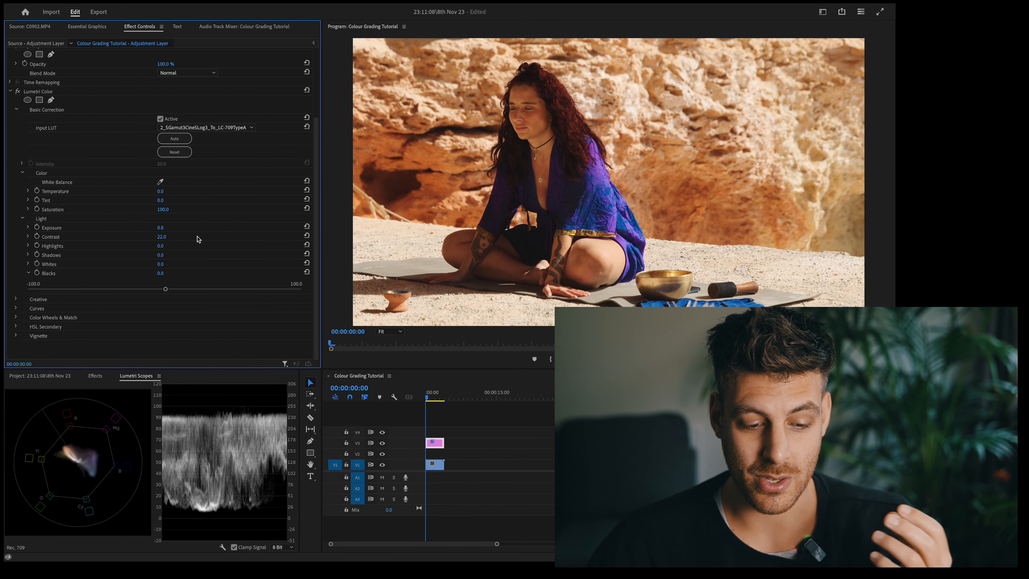
left_click(306, 235)
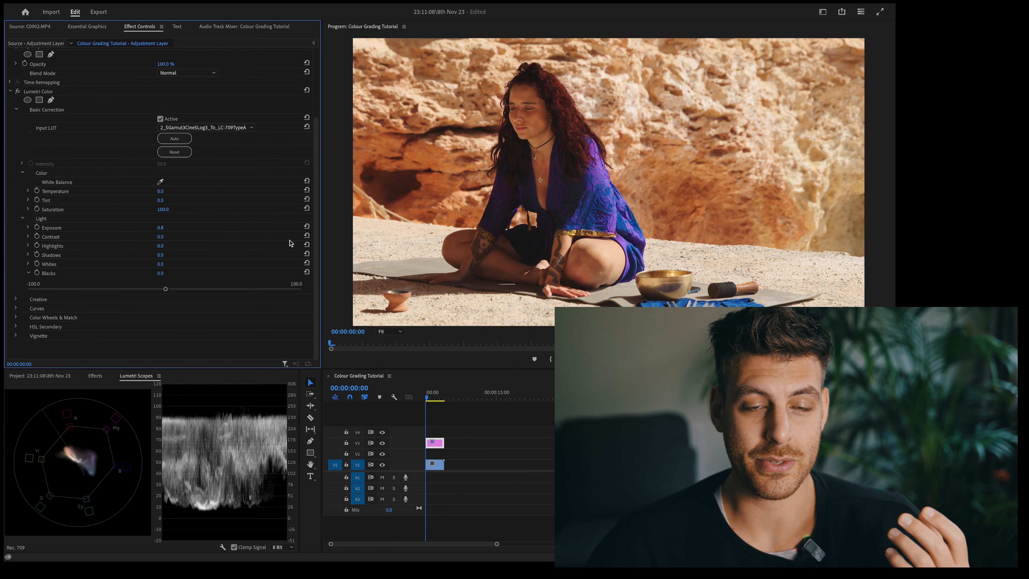
left_click(28, 273)
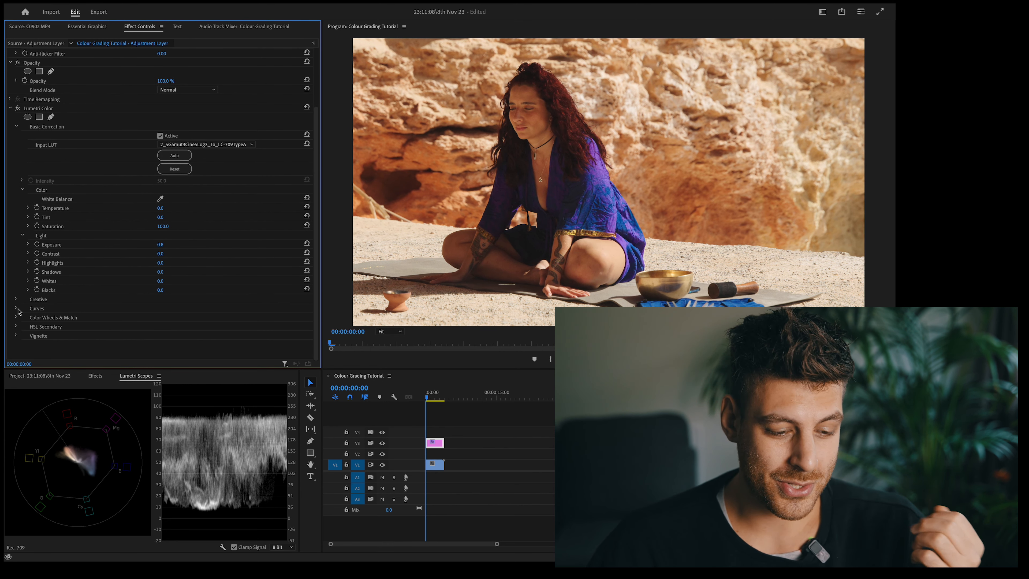
Step: Open the Creative section and look through its list of available looks without choosing one
left_click(16, 299)
scroll(64, 297, "down", 3)
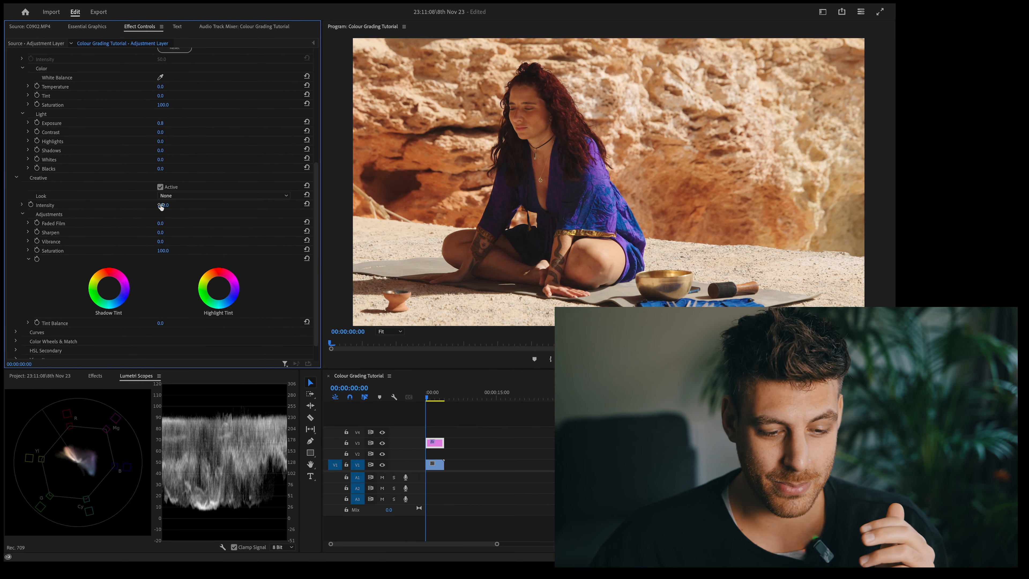
left_click(177, 200)
scroll(181, 349, "down", 10)
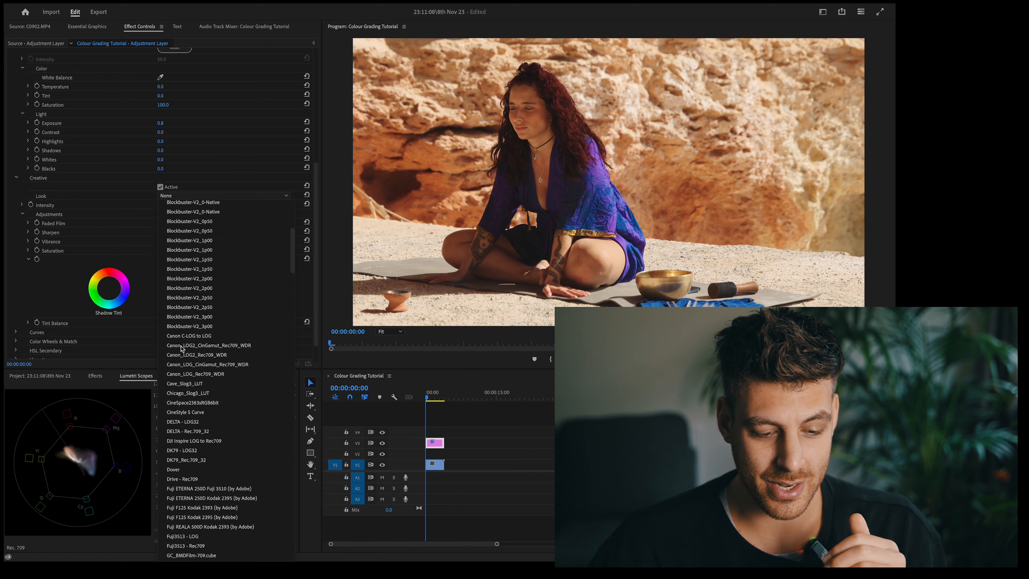
scroll(181, 348, "down", 15)
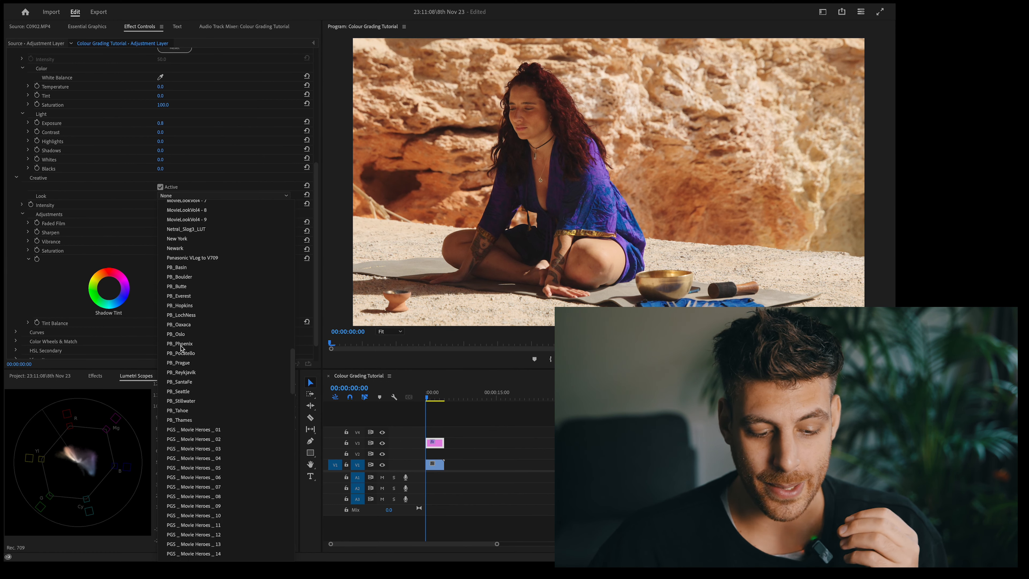
scroll(181, 348, "down", 15)
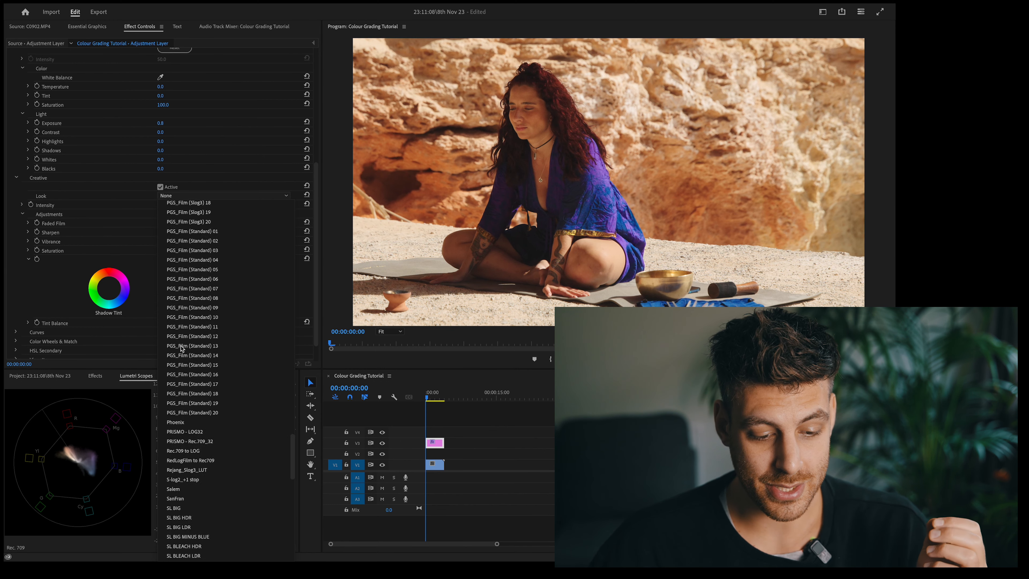
left_click(129, 223)
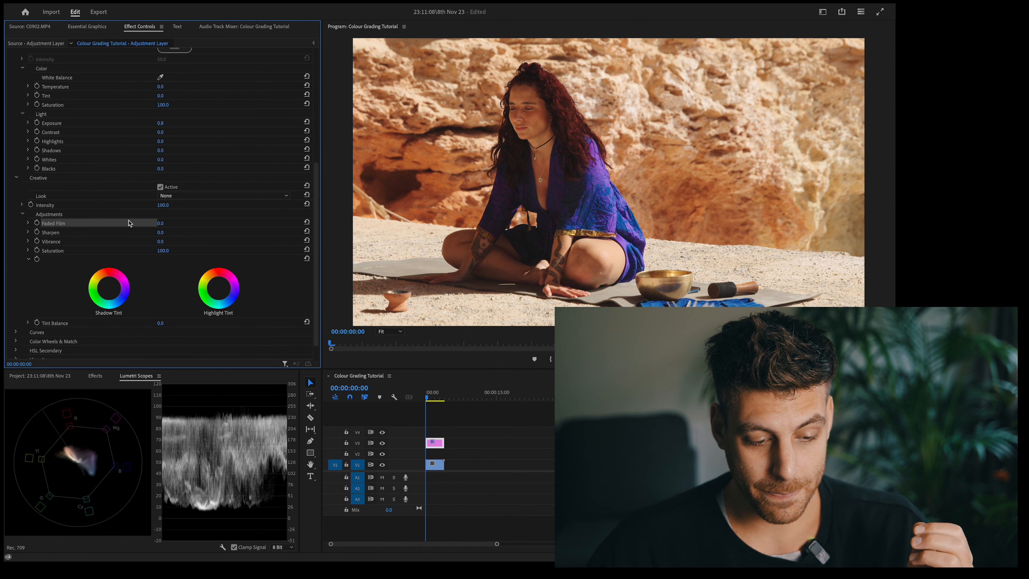
Step: Raise the Creative vibrance to 61.6 while checking the colour spread on the vectorscope
left_click(129, 251)
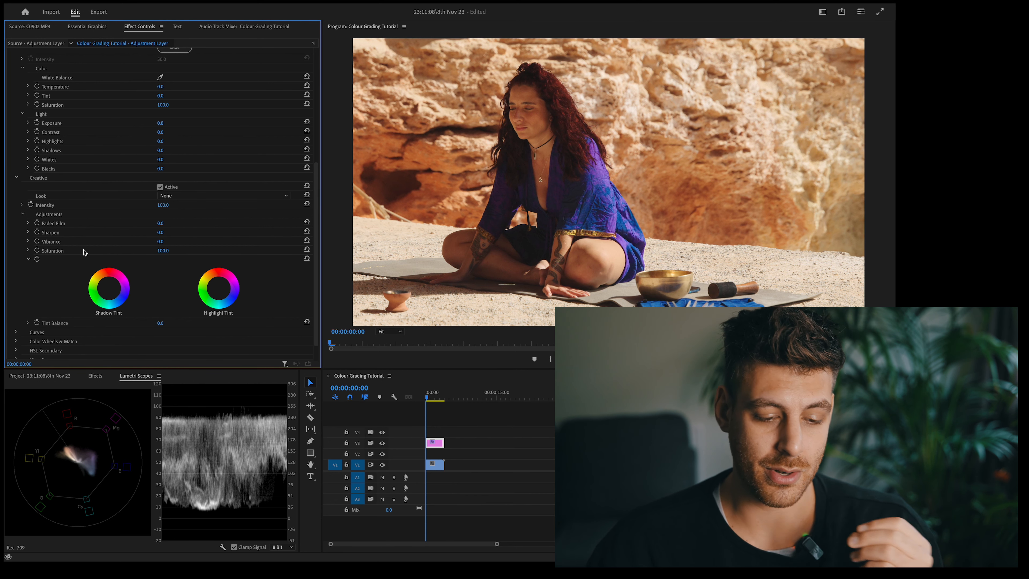
left_click(27, 241)
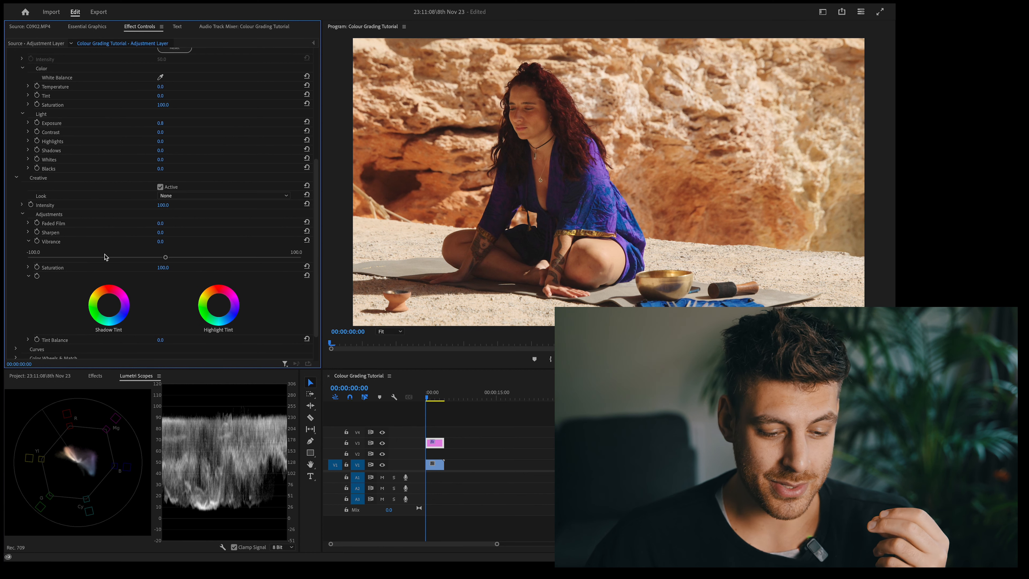
left_click_drag(166, 261, 233, 264)
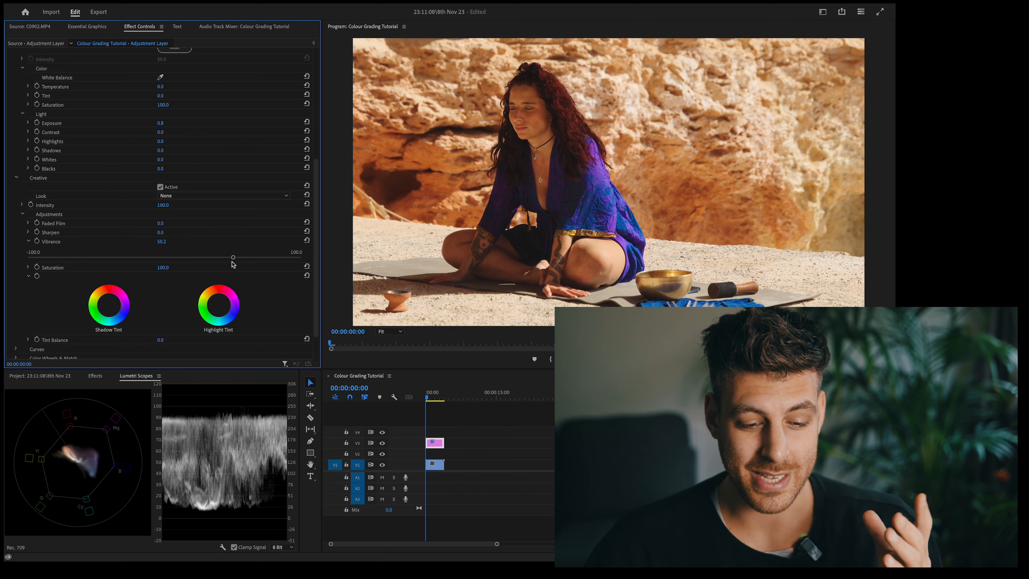
left_click(110, 457)
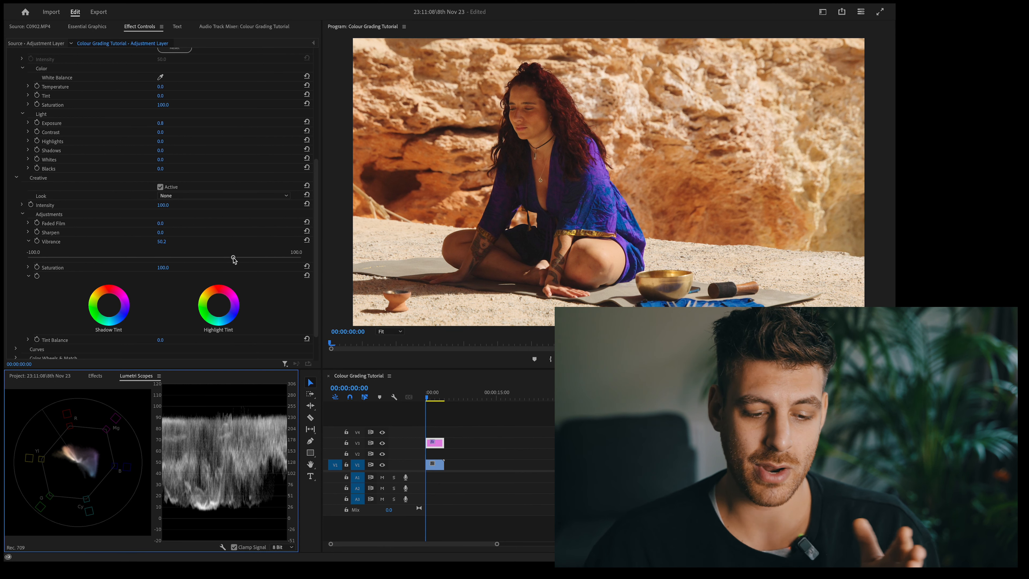
mouse_move(232, 259)
left_mouse_down()
mouse_move(260, 258)
mouse_move(250, 259)
left_mouse_up()
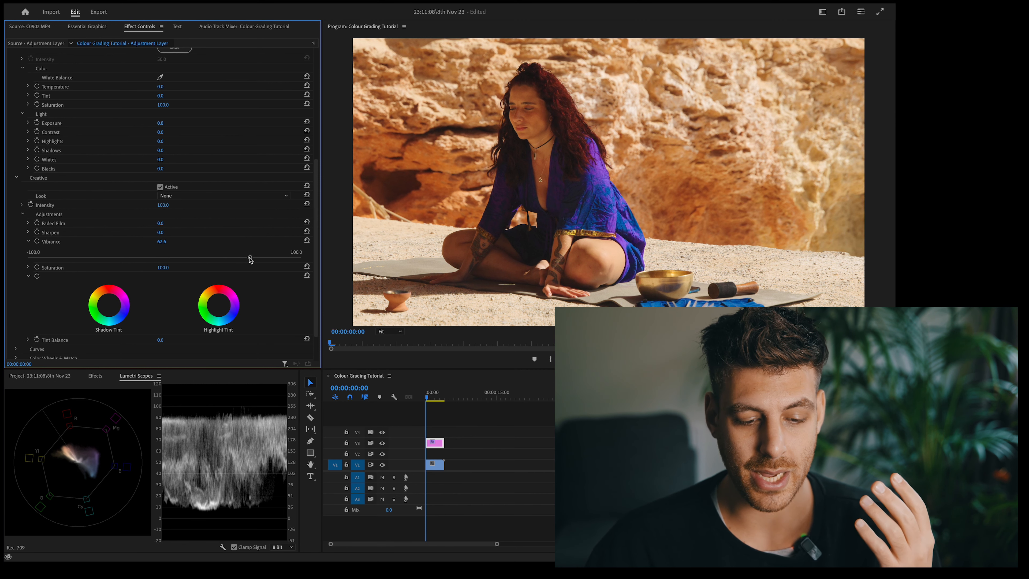
left_click_drag(250, 259, 249, 260)
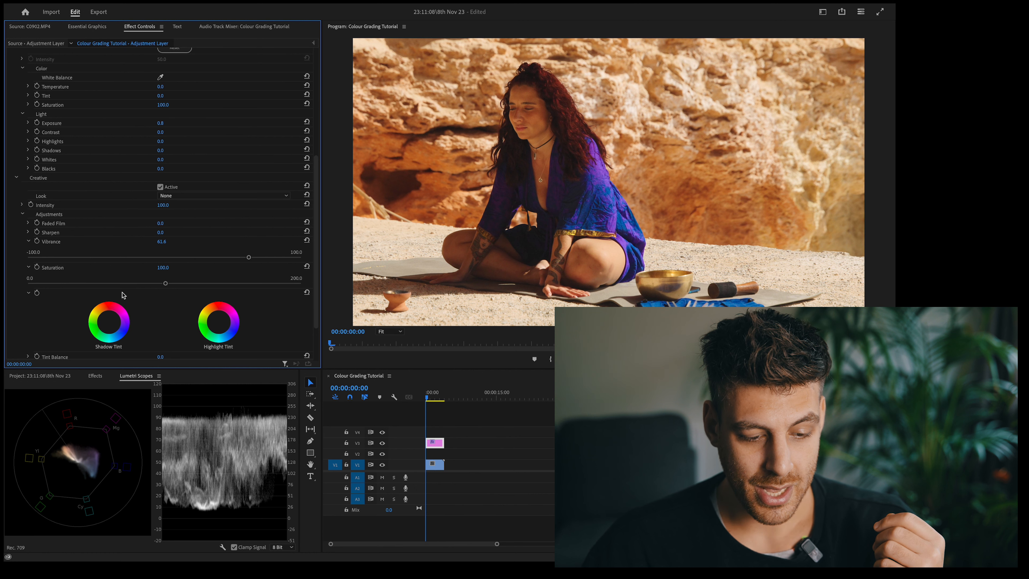
Step: Try a strong Creative saturation of 120.4, and bring it back down to 104.0
left_click_drag(165, 283, 192, 288)
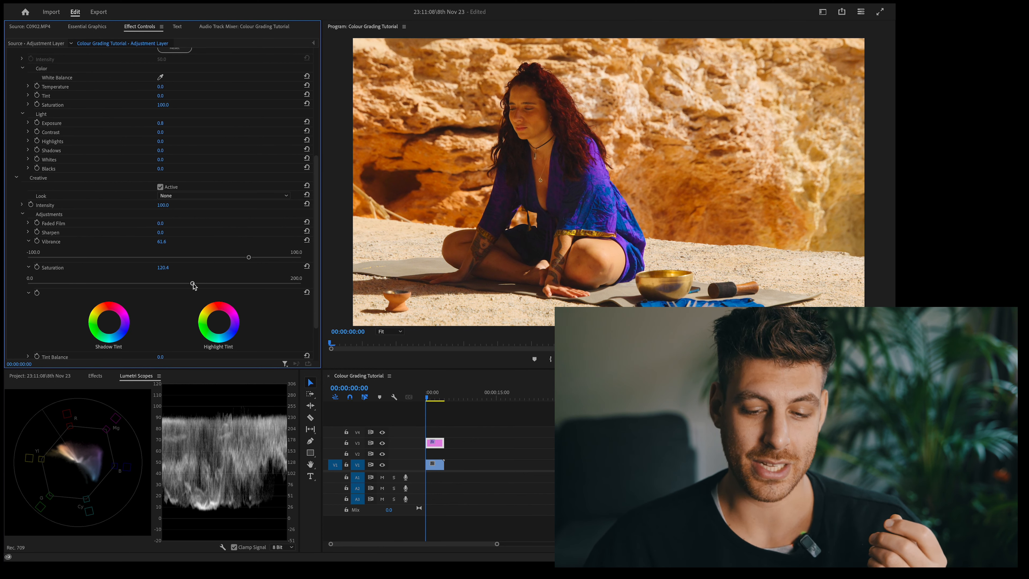
left_click_drag(194, 286, 168, 285)
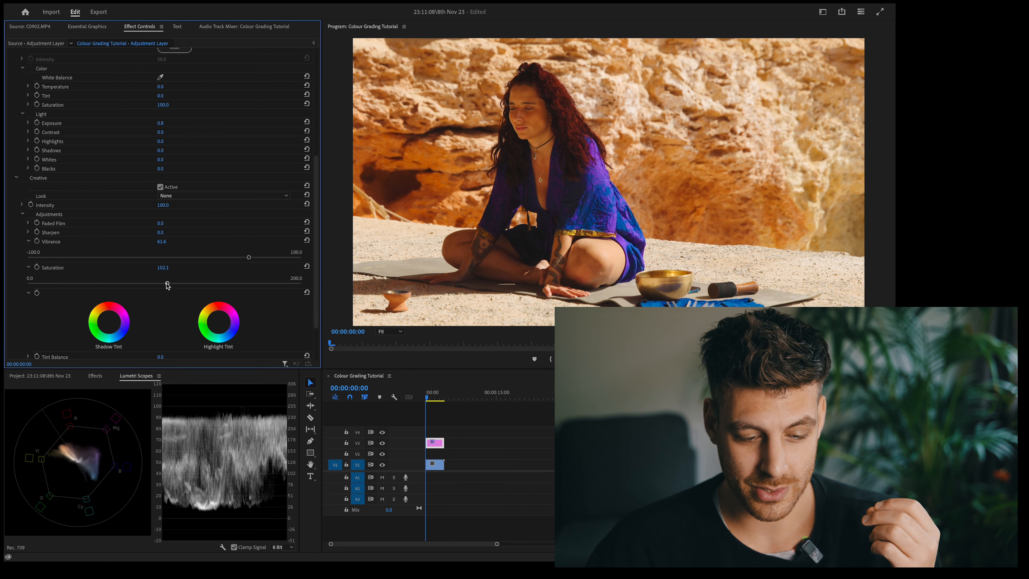
mouse_move(168, 285)
left_mouse_down()
mouse_move(184, 287)
mouse_move(169, 286)
left_mouse_up()
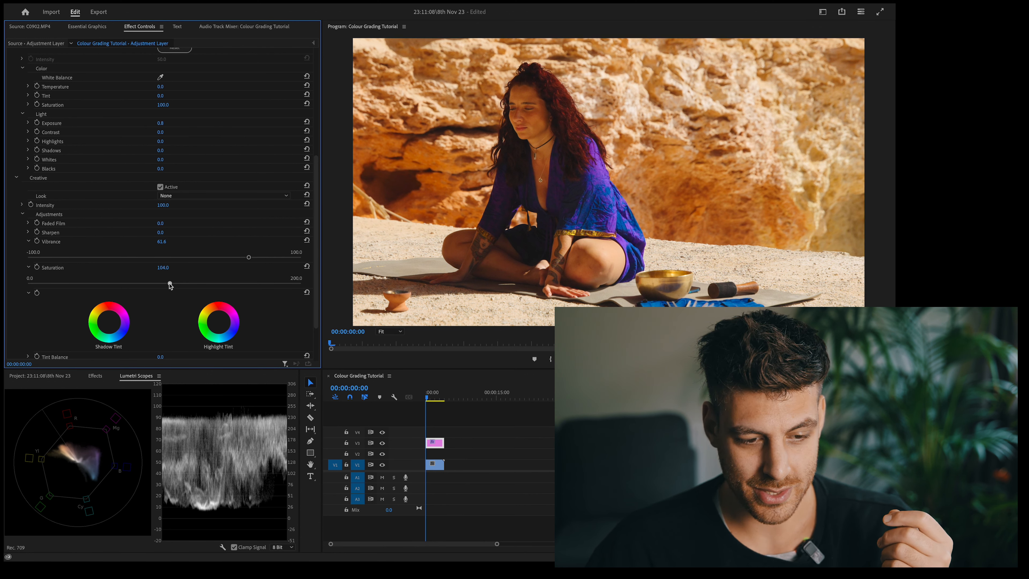
Step: Cool the image by setting the Basic Correction temperature to -18.2
left_click(28, 86)
left_click_drag(165, 105, 139, 105)
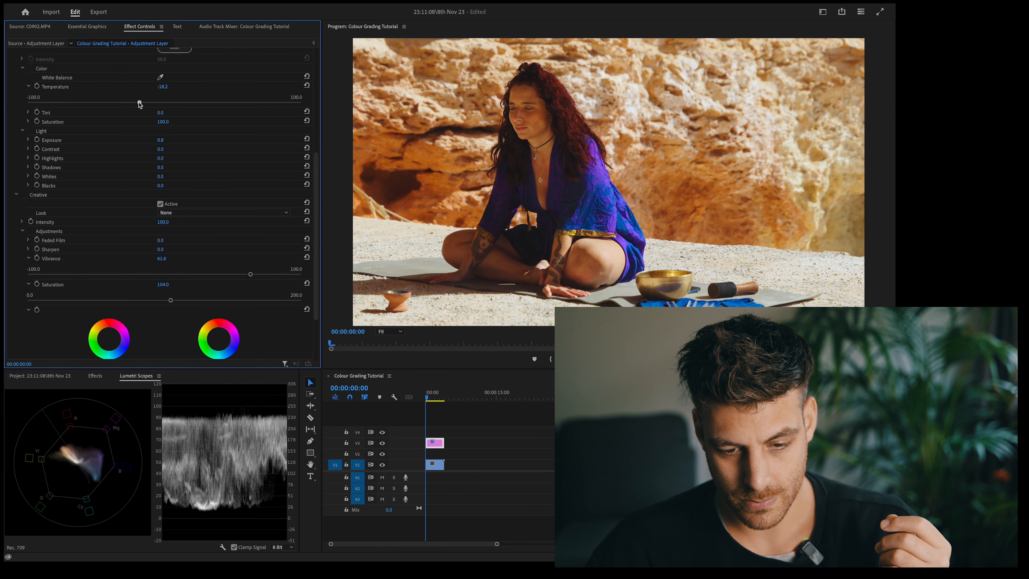
Step: Fine-tune the Creative adjustments to a vibrance of 66.7 and a saturation of 104.9
mouse_move(171, 302)
left_mouse_down()
mouse_move(187, 304)
mouse_move(171, 302)
left_mouse_up()
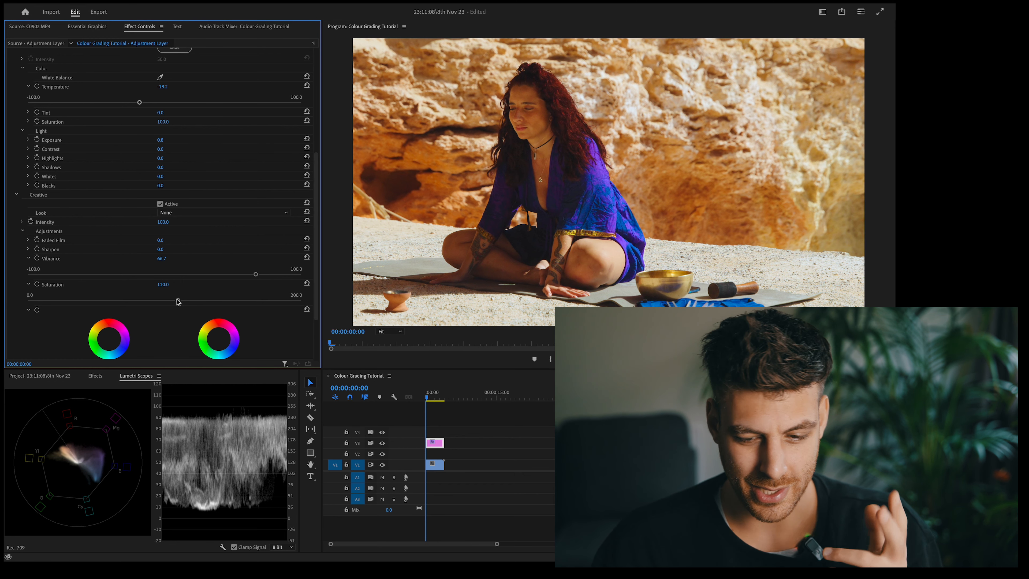
scroll(177, 302, "down", 2)
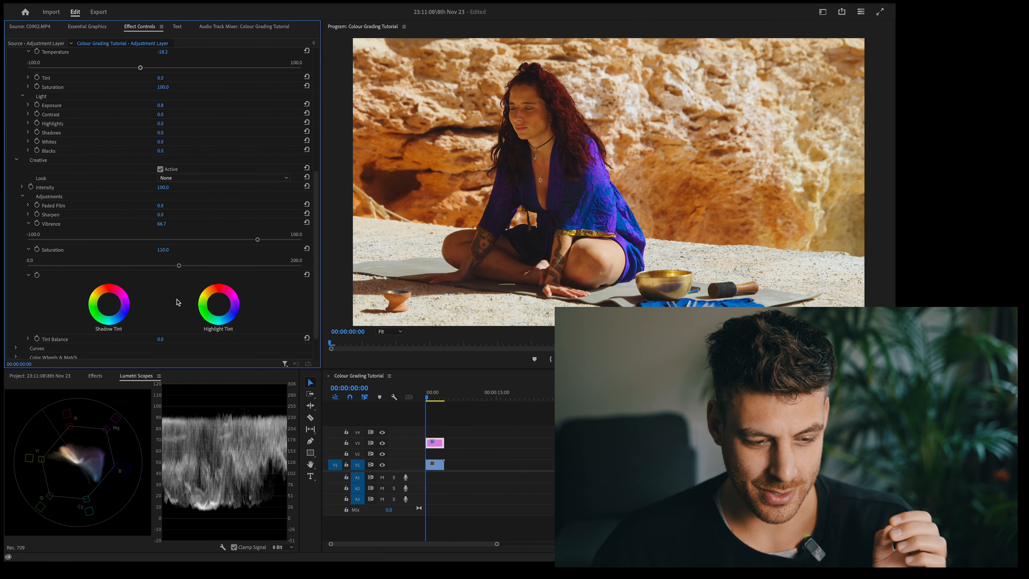
scroll(177, 302, "down", 2)
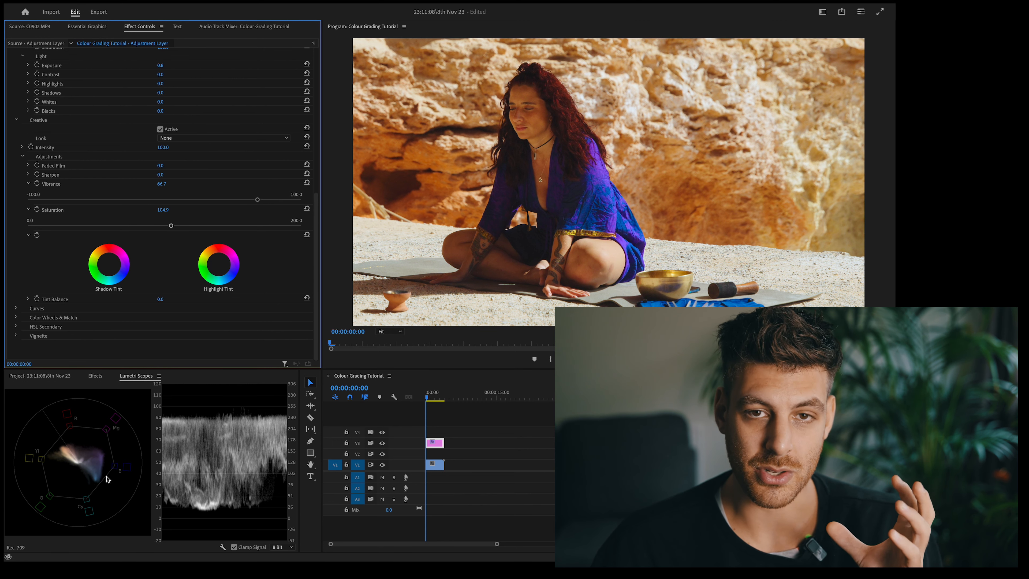
Step: Shape a gentle S-curve on the white RGB curve, with a lowered shadow point and a raised highlight point
left_click(15, 308)
scroll(17, 309, "down", 3)
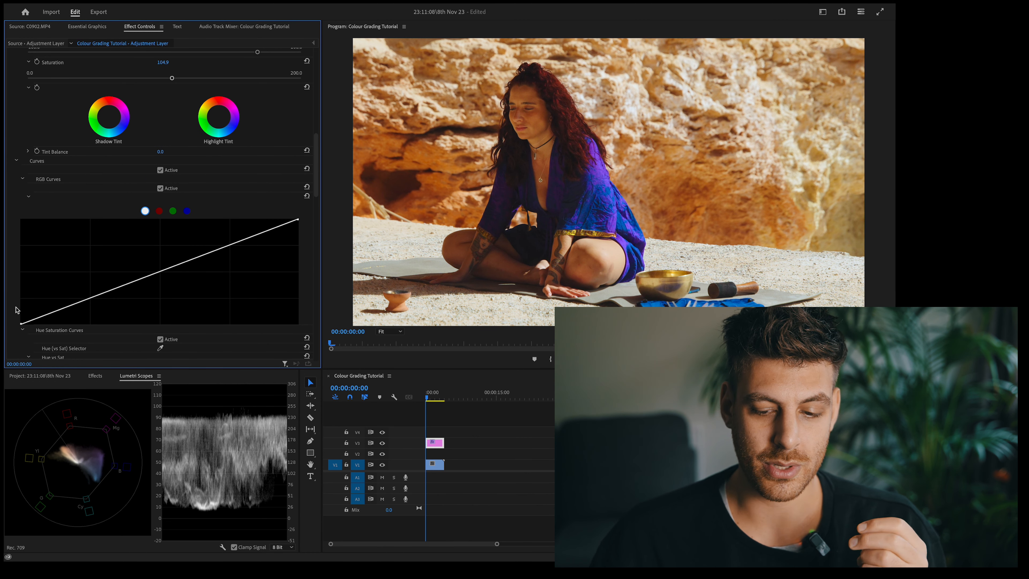
left_click(89, 301)
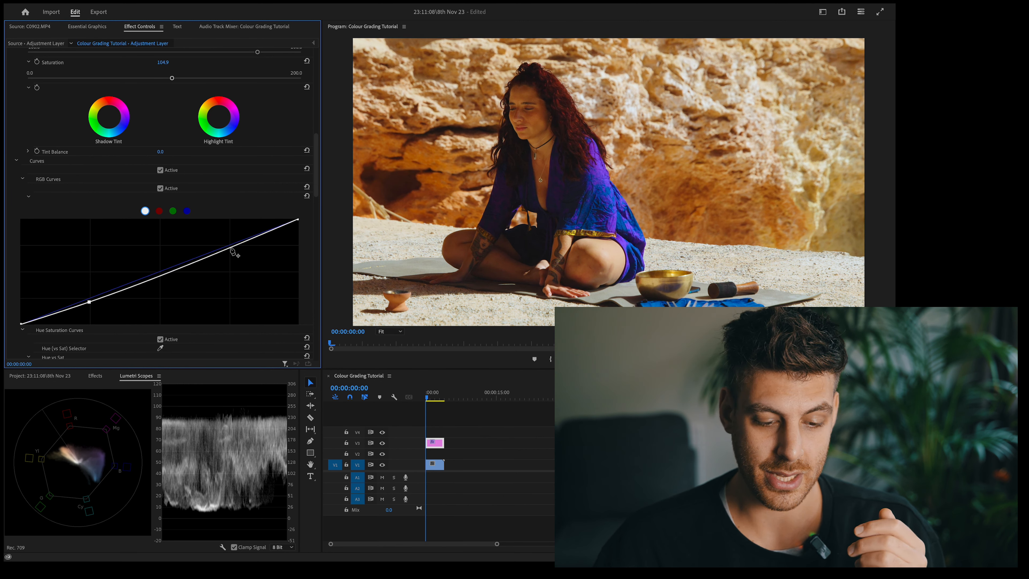
left_click_drag(231, 248, 229, 246)
left_click_drag(89, 302, 91, 300)
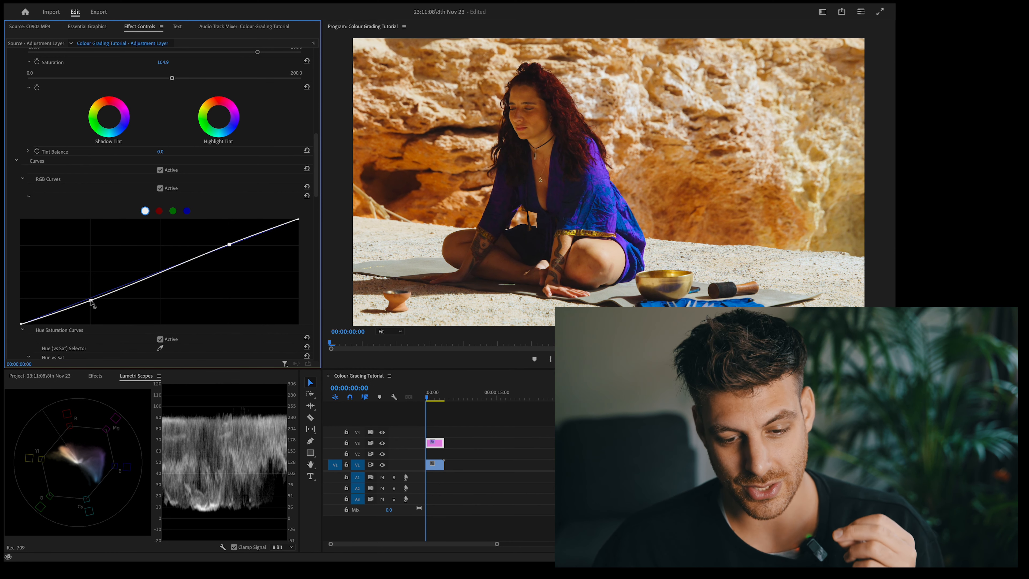
Step: Reduce the Creative vibrance to 57.8
scroll(257, 150, "up", 5)
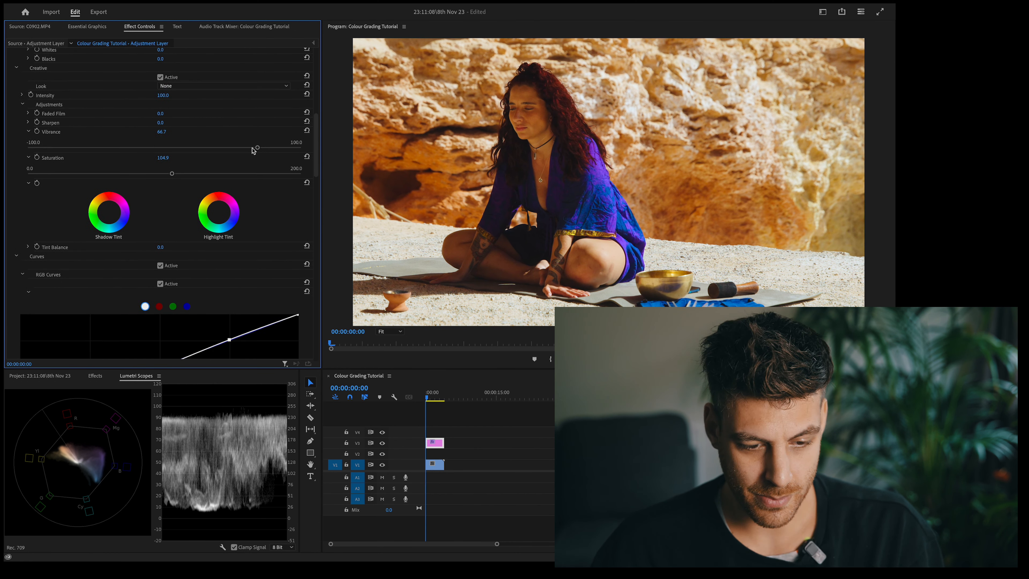
left_click_drag(255, 148, 242, 148)
scroll(92, 231, "down", 3)
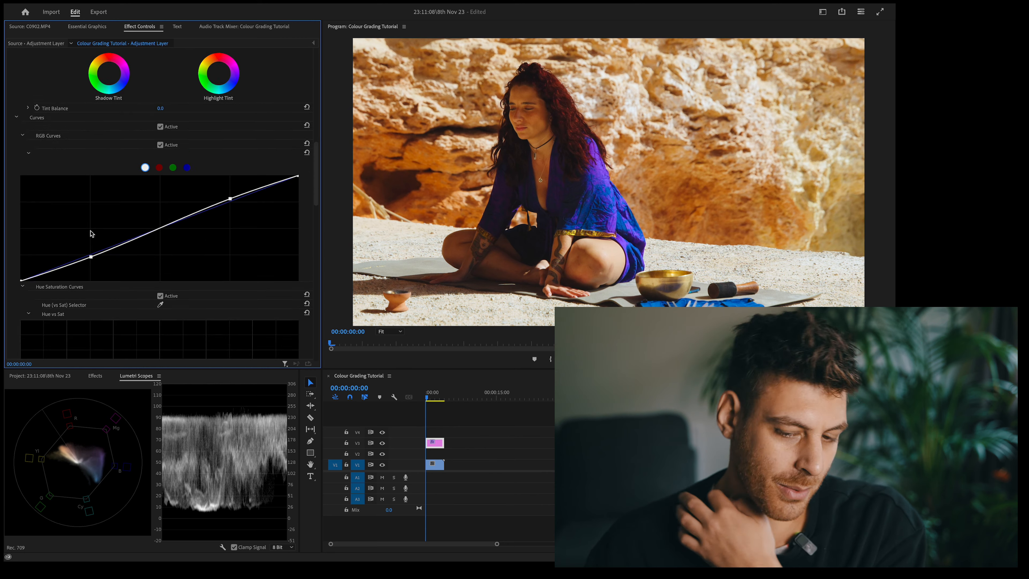
scroll(93, 231, "up", 7)
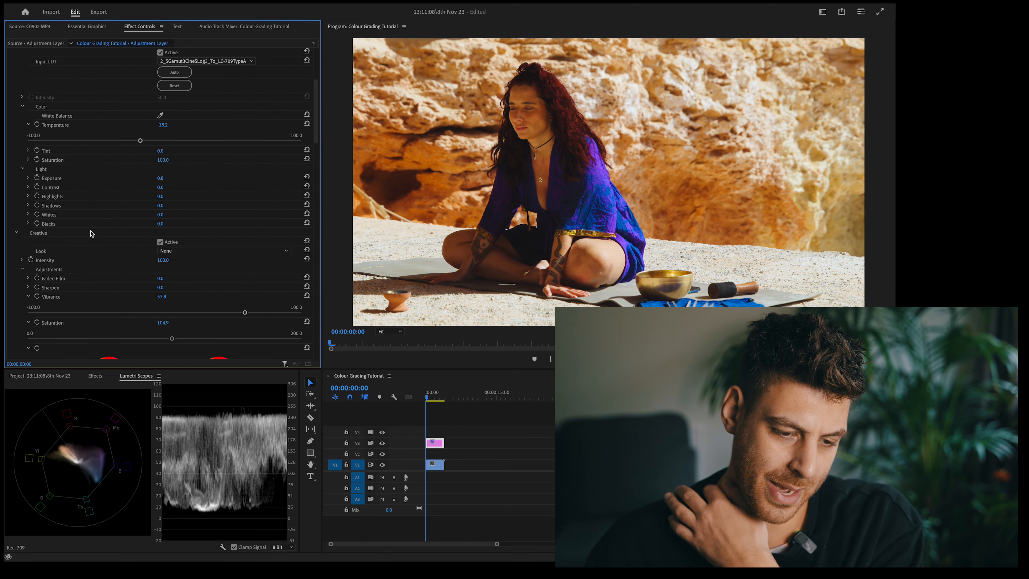
Step: Set the Basic Correction exposure to 0.4
left_click(164, 178)
type(".4")
key("Return")
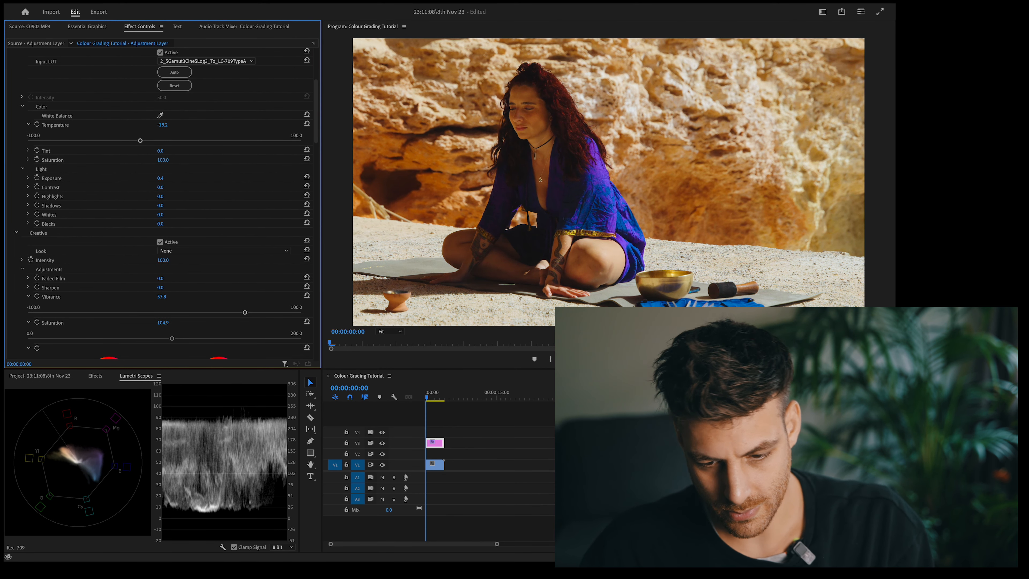
Step: Lift the black end point of the white RGB curve slightly, keeping the white end point at maximum
scroll(37, 324, "down", 5)
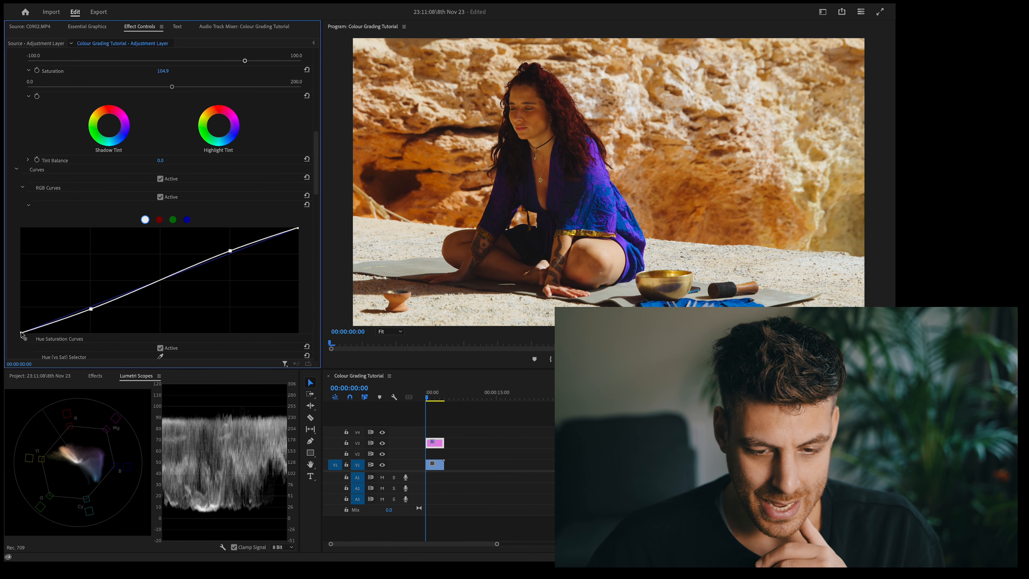
left_click_drag(21, 331, 22, 331)
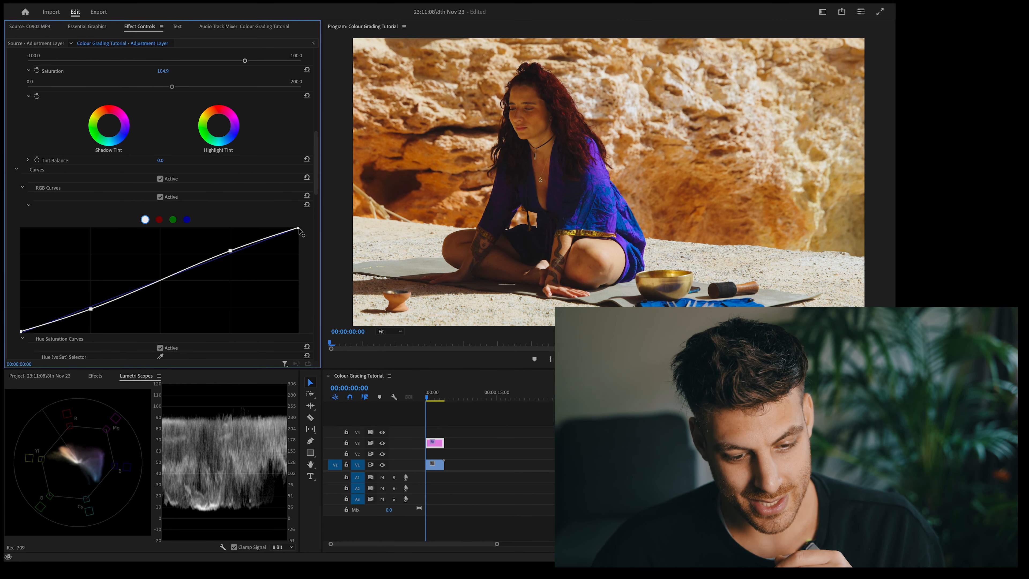
left_click_drag(298, 228, 300, 228)
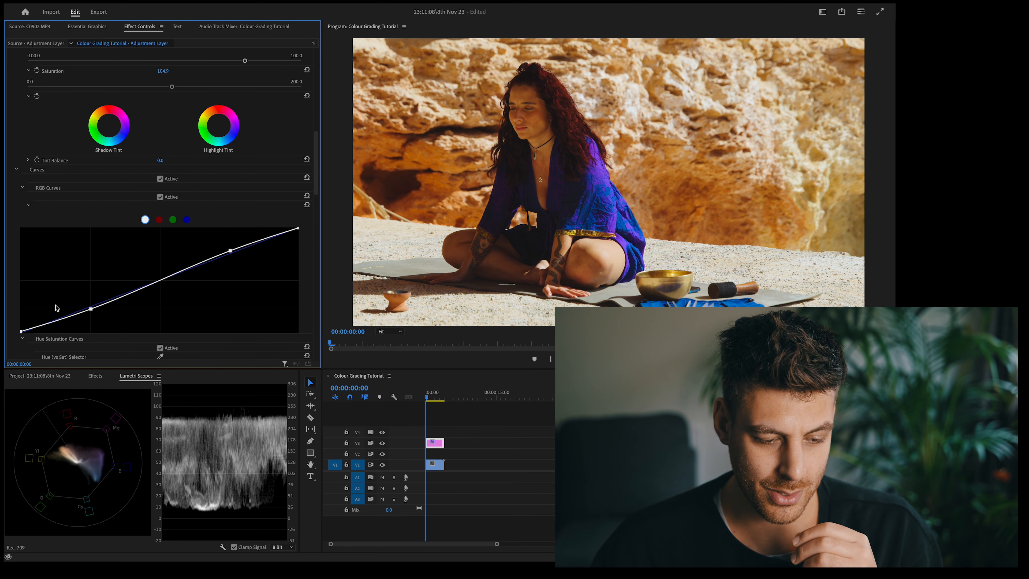
mouse_move(21, 331)
left_mouse_down()
mouse_move(21, 316)
mouse_move(18, 333)
left_mouse_up()
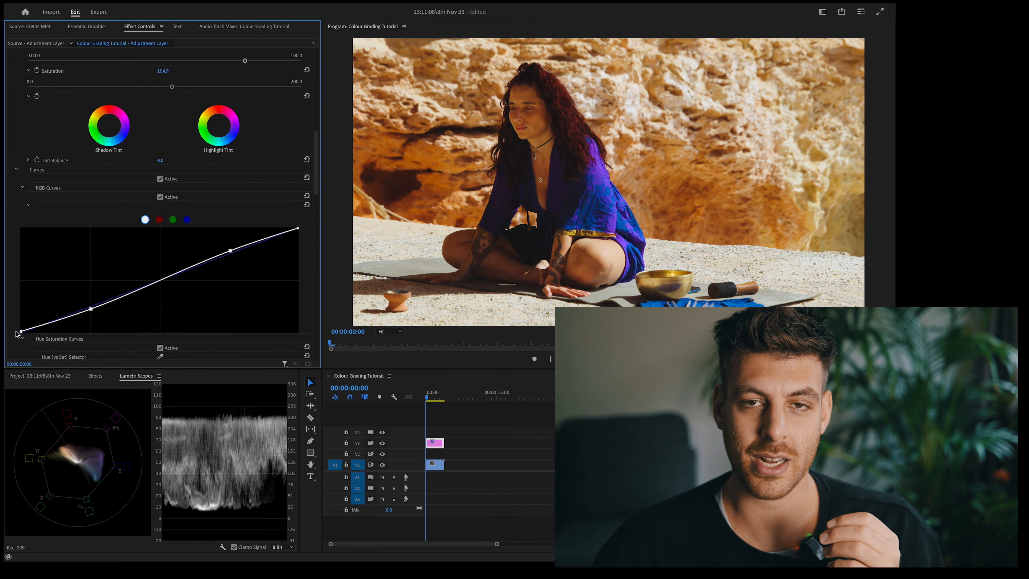
Step: Lower the highlight point on the white RGB curve slightly to soften the contrast
scroll(24, 276, "down", 15)
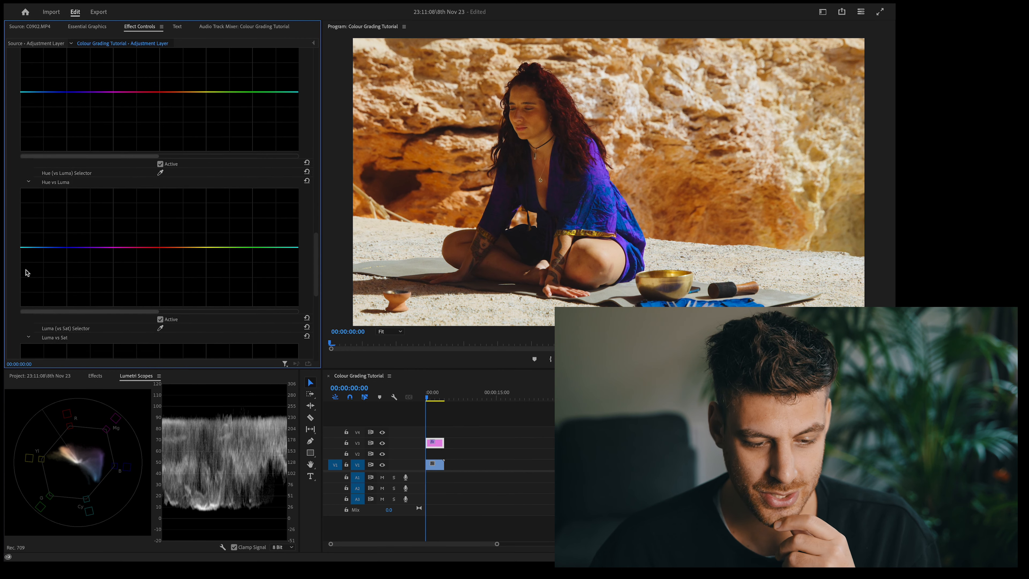
scroll(25, 272, "up", 6)
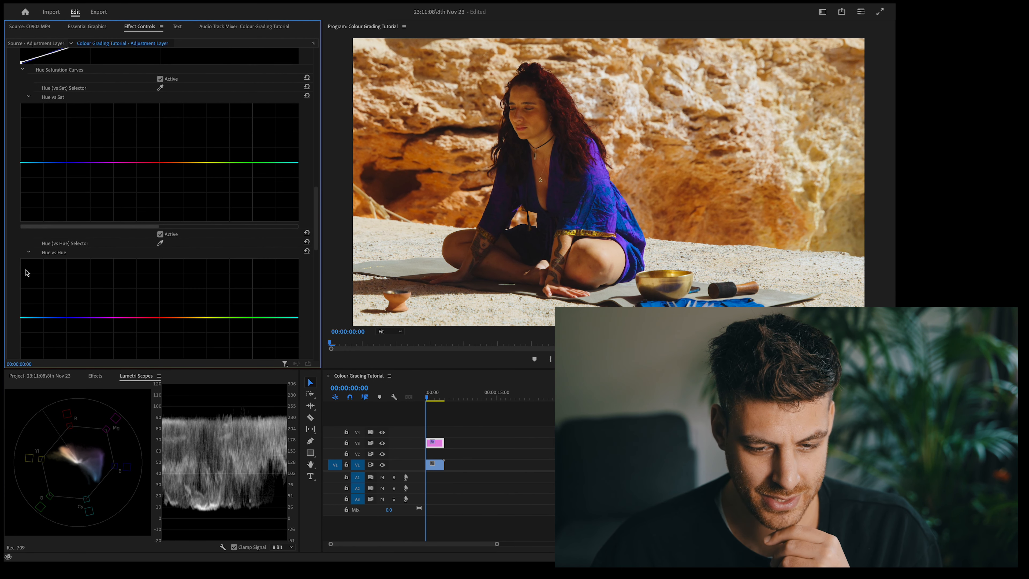
scroll(25, 272, "up", 3)
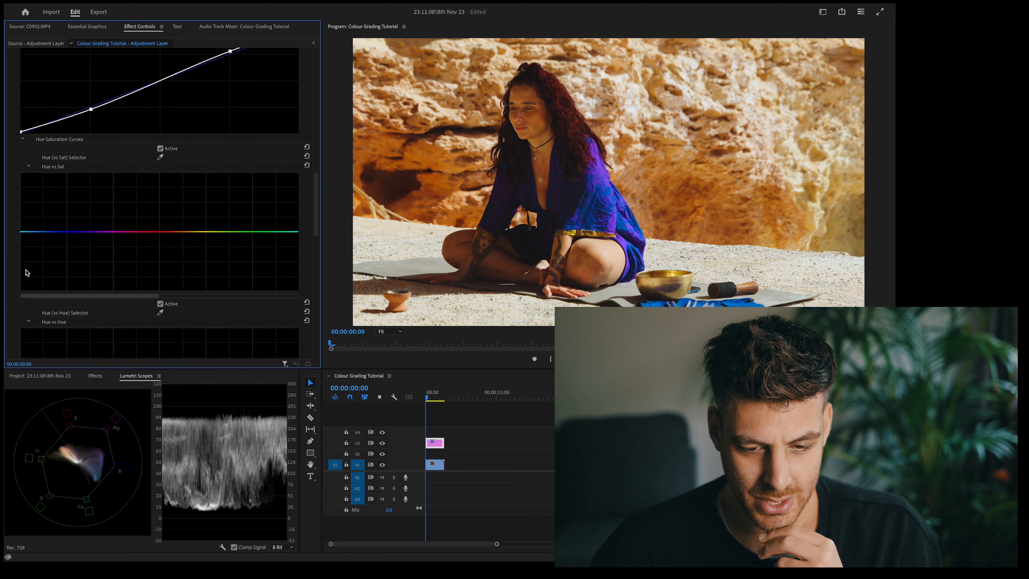
scroll(26, 273, "up", 2)
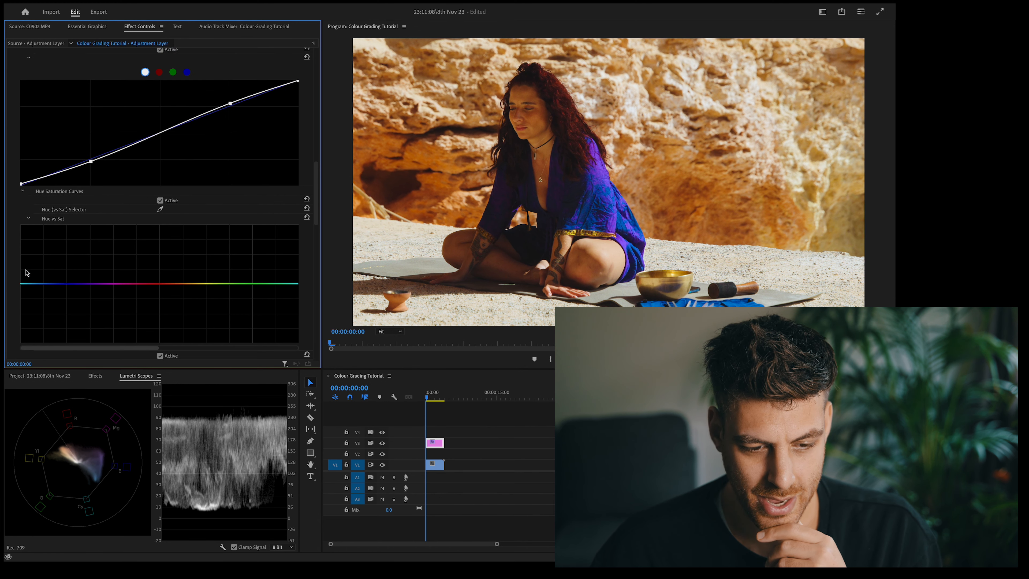
left_click_drag(230, 103, 231, 103)
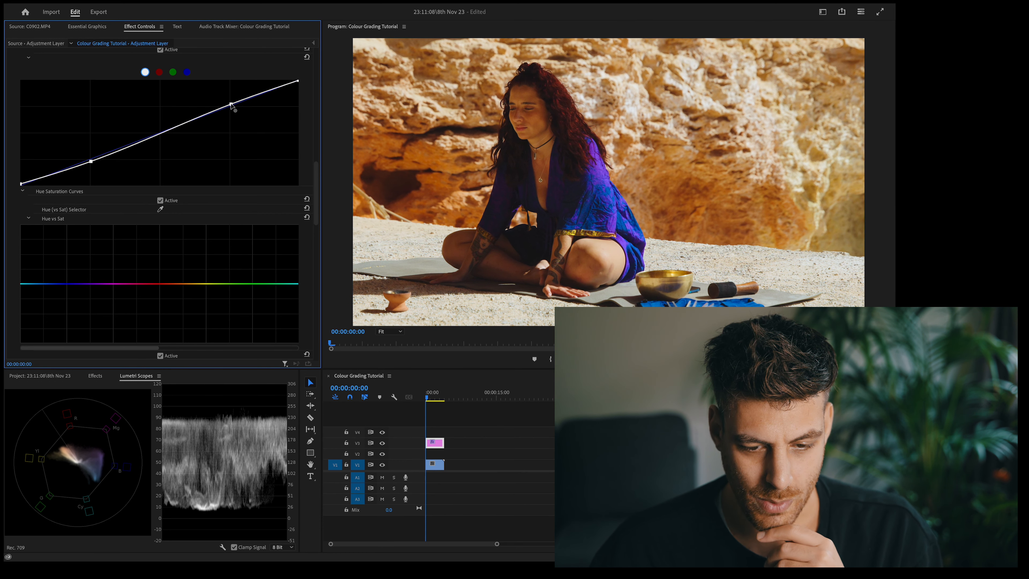
Step: In Color Wheels & Match, shift the shadows slightly towards blue and the midtones towards orange-red
left_click(23, 190)
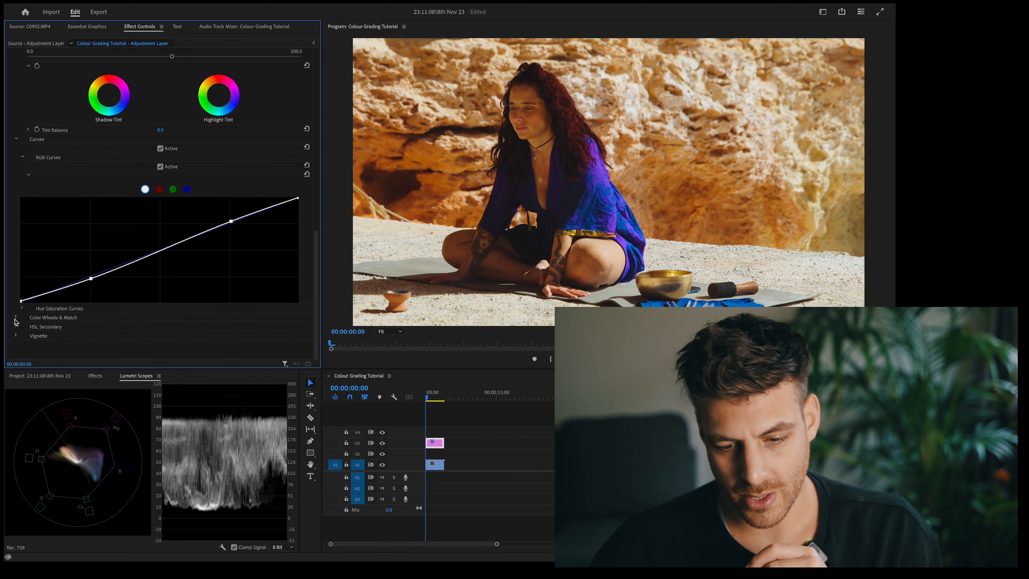
left_click(15, 317)
scroll(17, 319, "down", 2)
scroll(17, 318, "down", 2)
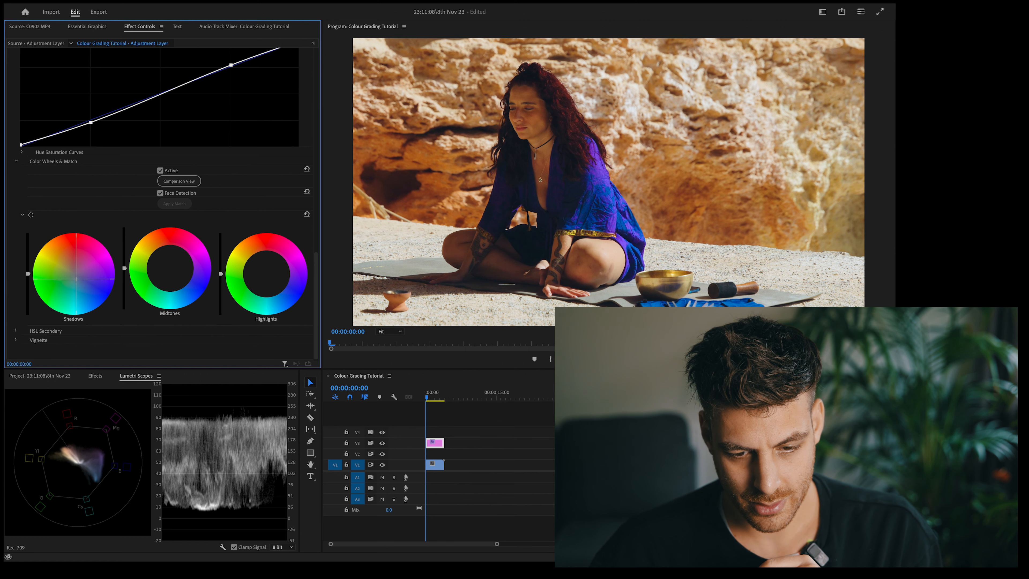
left_click_drag(75, 278, 76, 278)
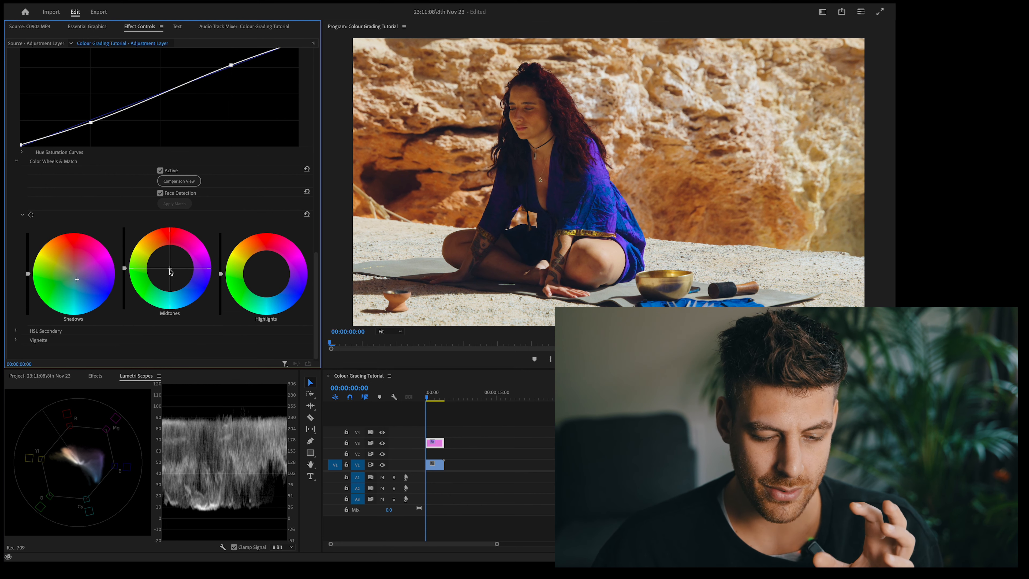
left_click_drag(170, 269, 167, 262)
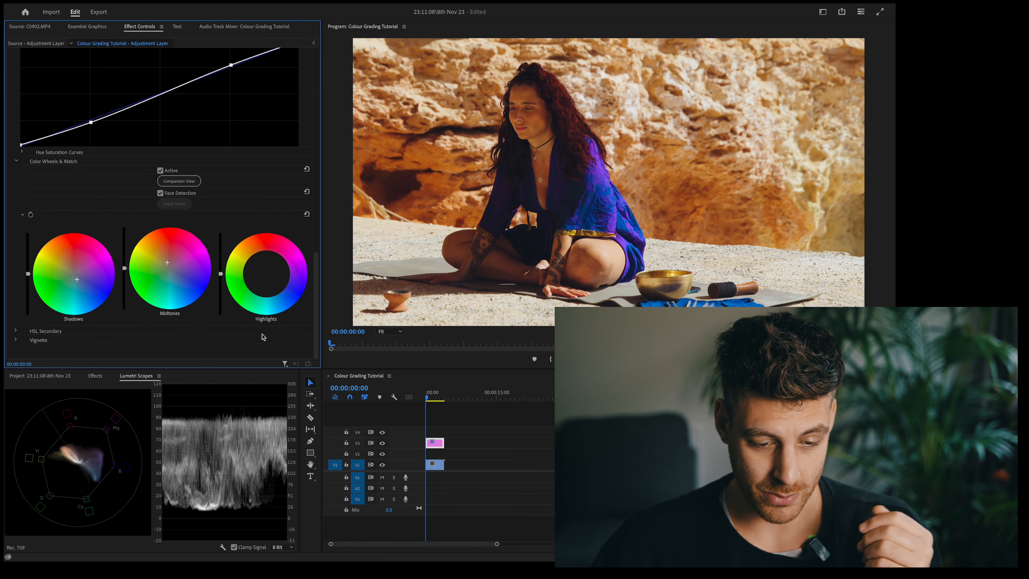
Step: Try a warm tint on the highlights wheel, and settle it just off centre towards blue-magenta
mouse_move(266, 275)
left_mouse_down()
mouse_move(248, 253)
mouse_move(265, 266)
left_mouse_up()
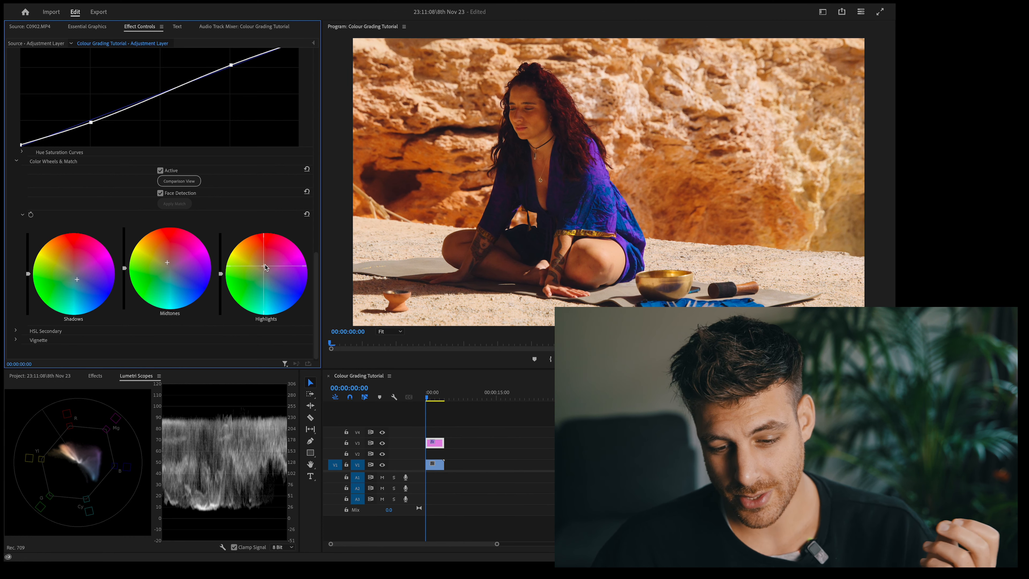
left_click_drag(263, 265, 264, 268)
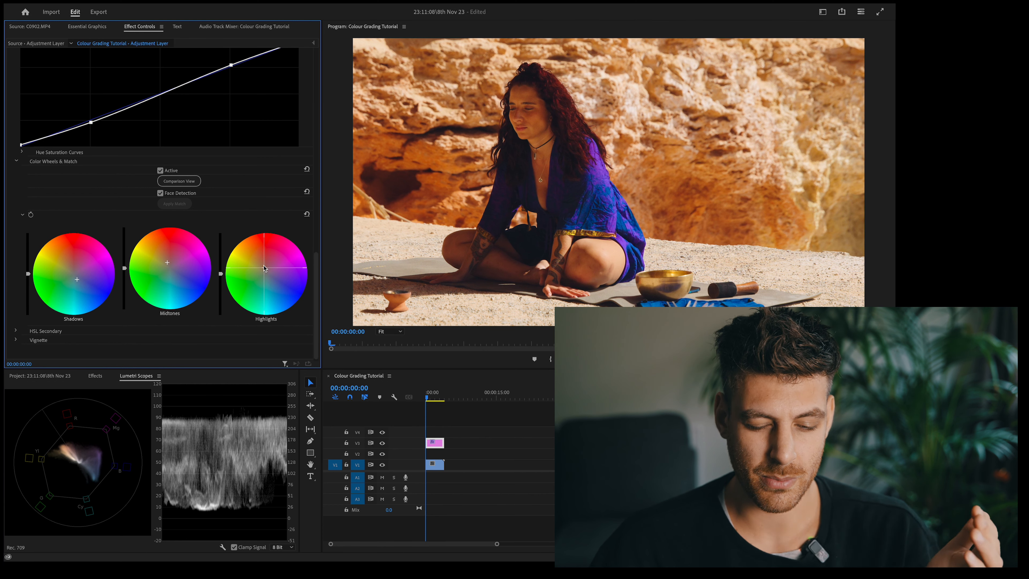
left_click_drag(264, 268, 269, 275)
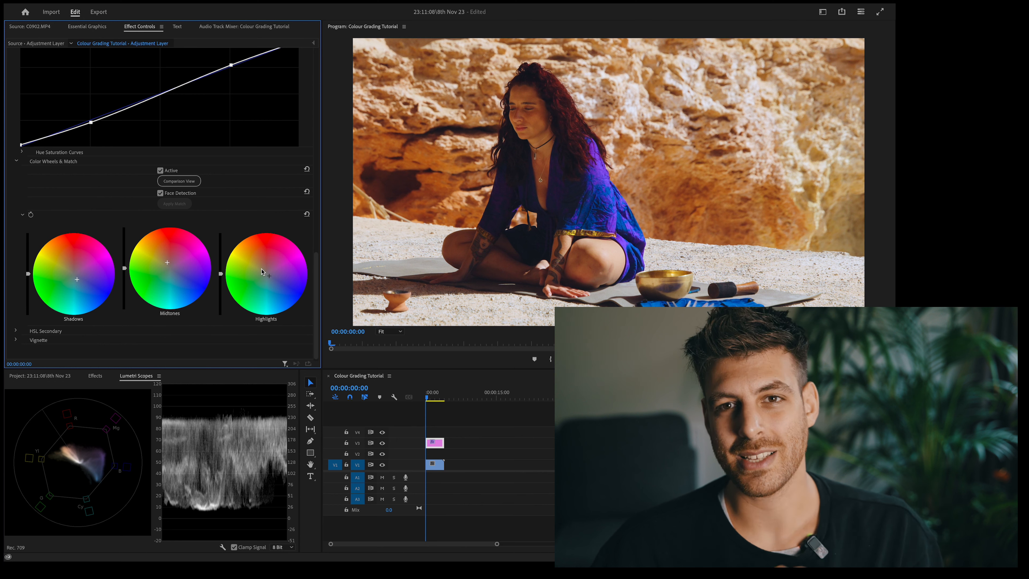
Step: Add a subtle vignette with an amount of -0.3, and switch it off and on to compare
scroll(261, 271, "up", 6)
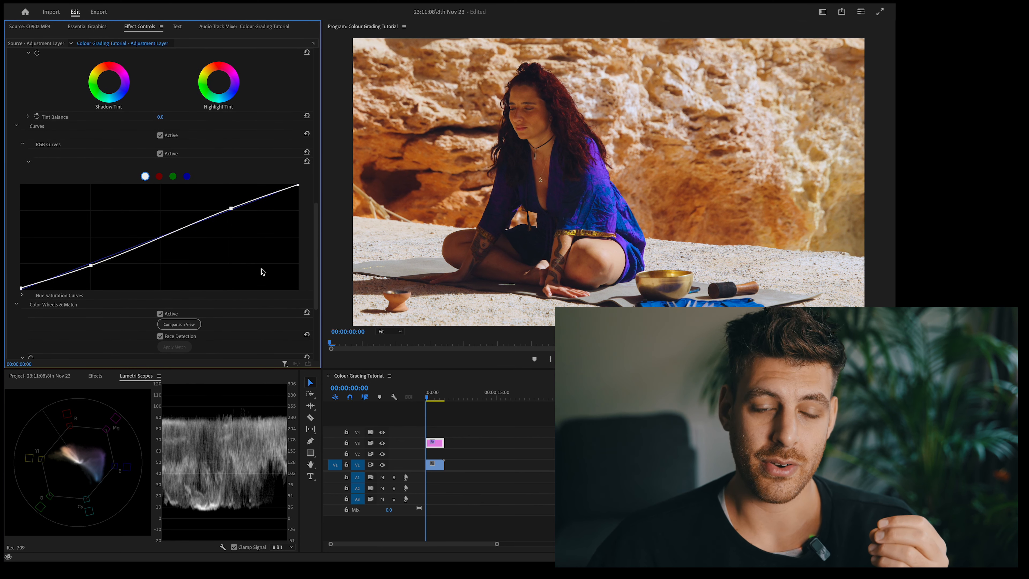
scroll(261, 272, "up", 1)
scroll(263, 272, "up", 4)
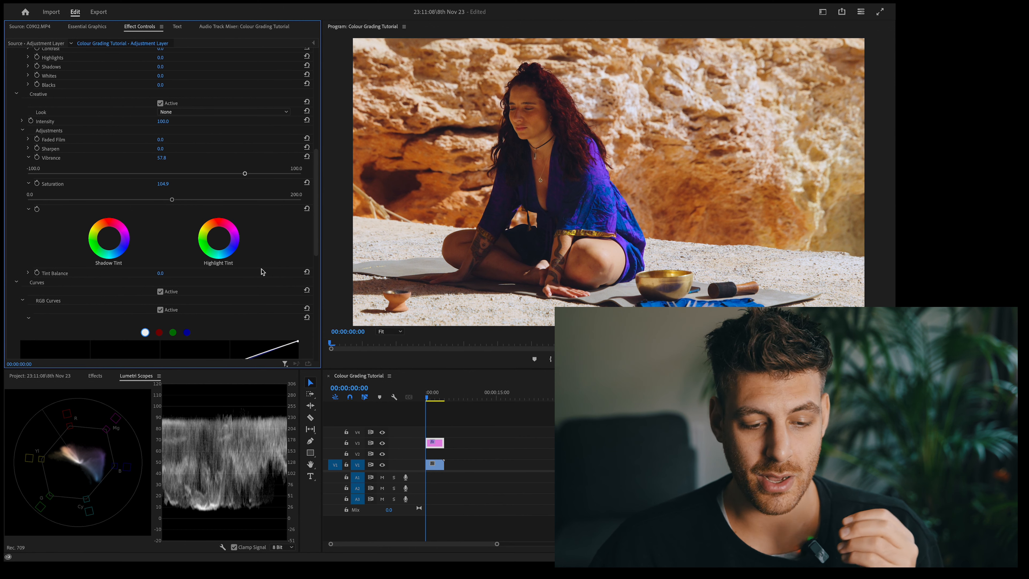
scroll(261, 272, "down", 8)
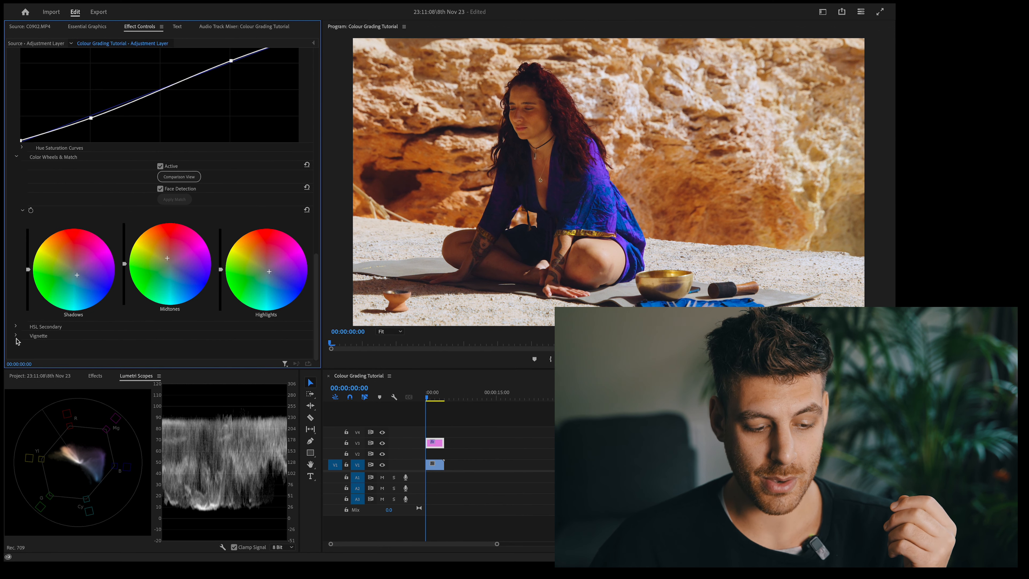
scroll(18, 338, "down", 1)
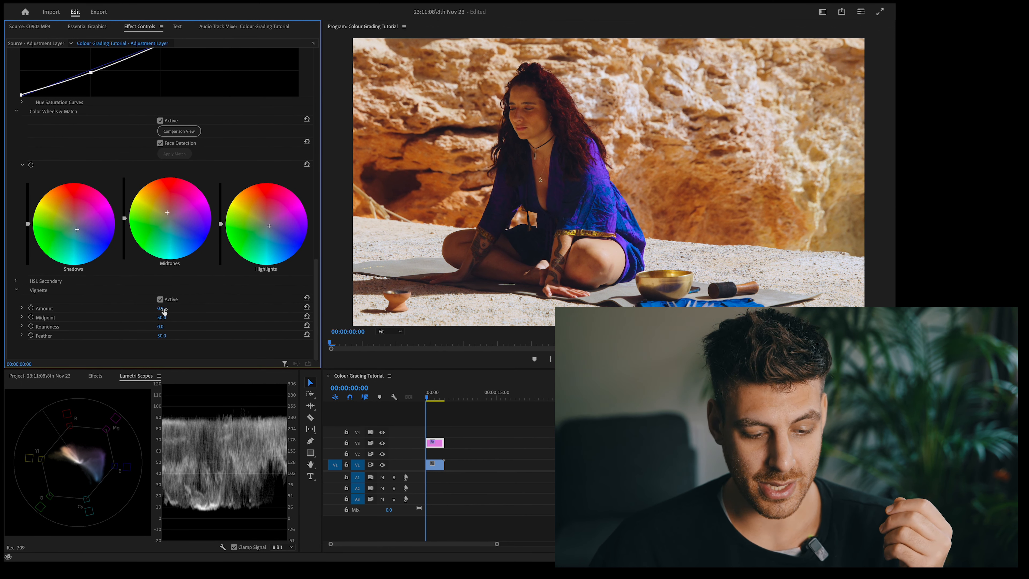
left_click(22, 308)
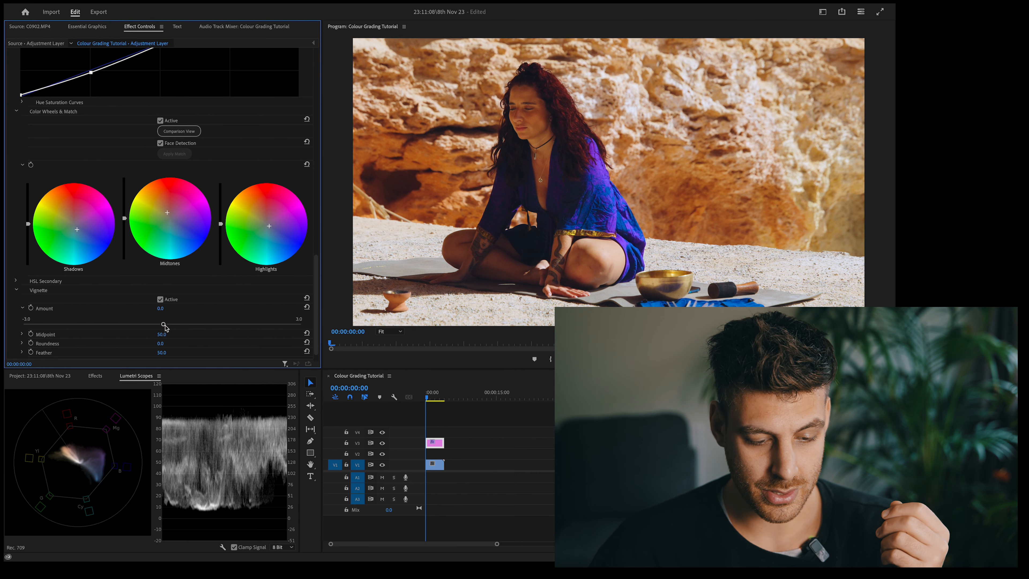
mouse_move(163, 324)
left_mouse_down()
mouse_move(135, 323)
mouse_move(147, 324)
left_mouse_up()
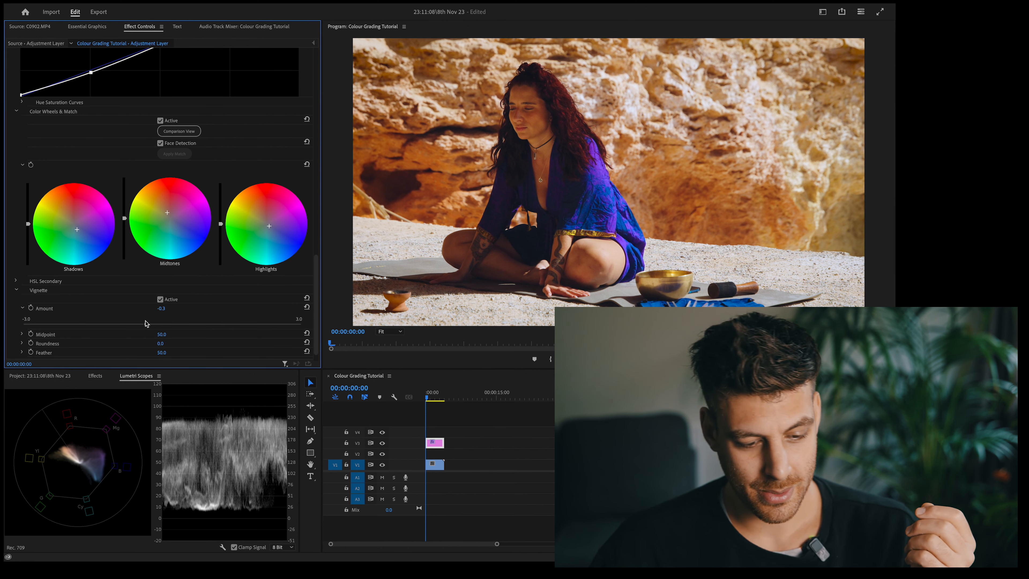
left_click(159, 300)
left_click(160, 299)
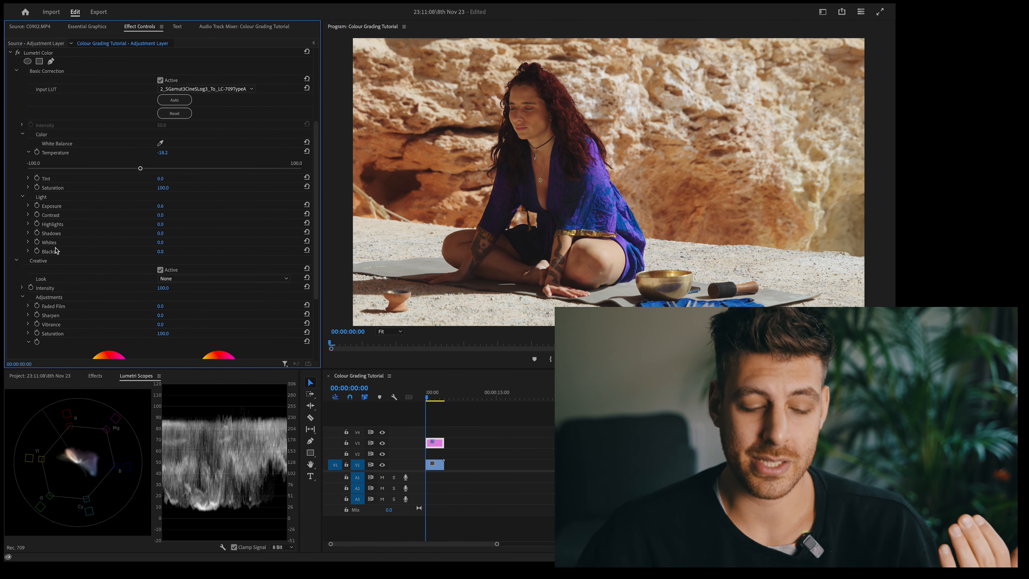
Step: Try the Drive - Rec709 look in the Creative section and reduce its intensity
scroll(56, 250, "down", 3)
left_click(178, 227)
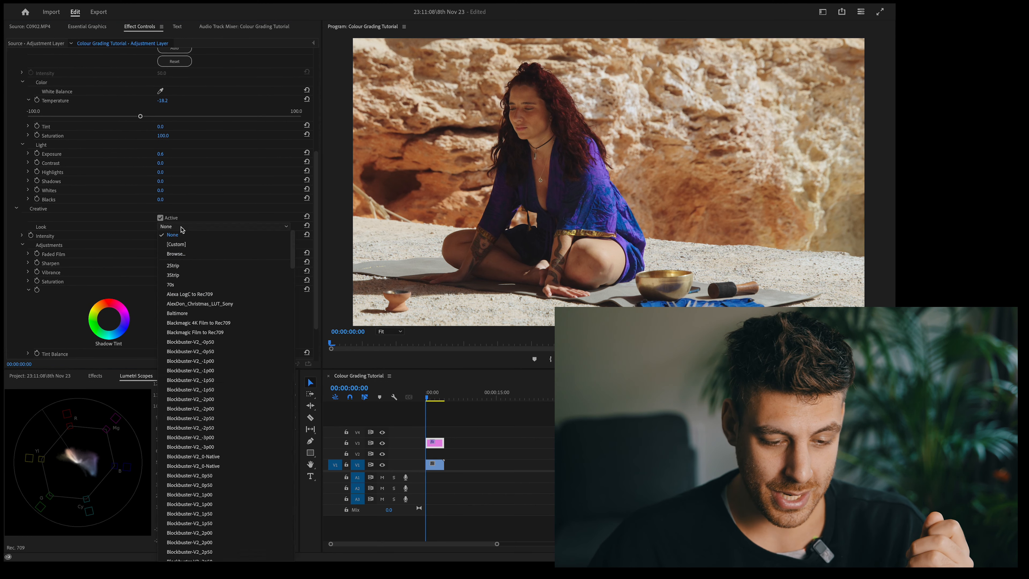
scroll(187, 364, "down", 5)
scroll(187, 374, "down", 8)
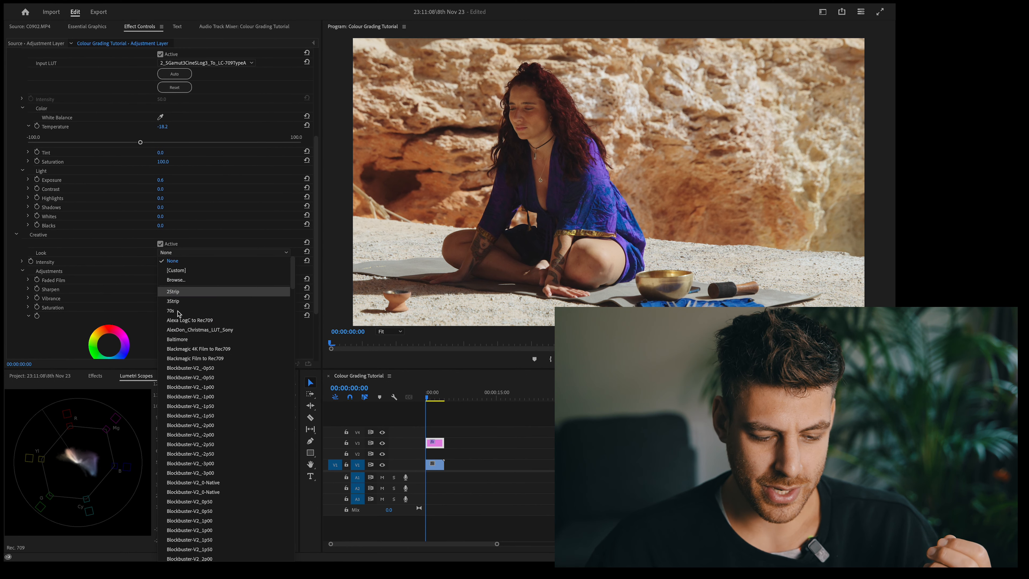
scroll(197, 375, "down", 10)
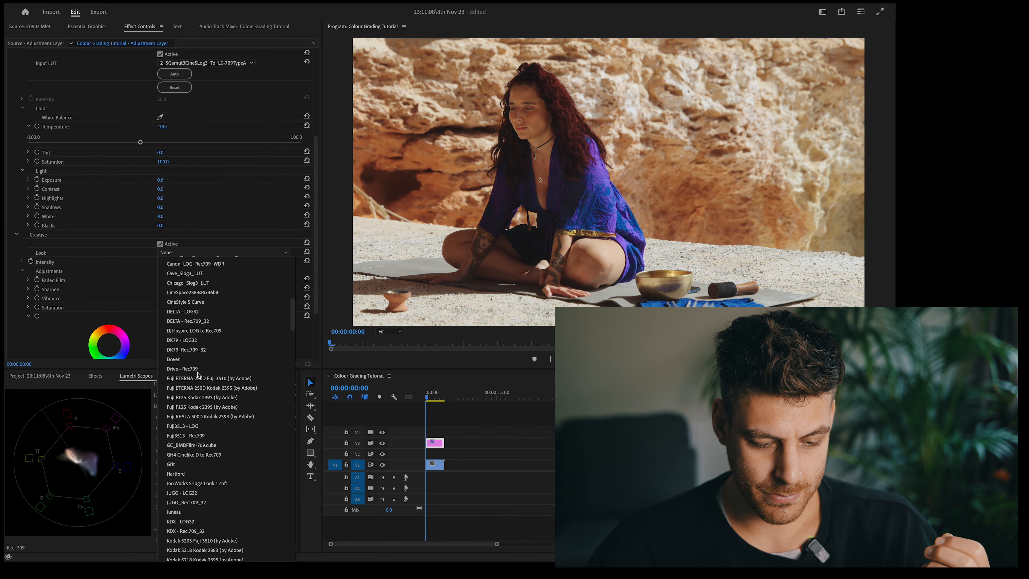
scroll(198, 375, "down", 1)
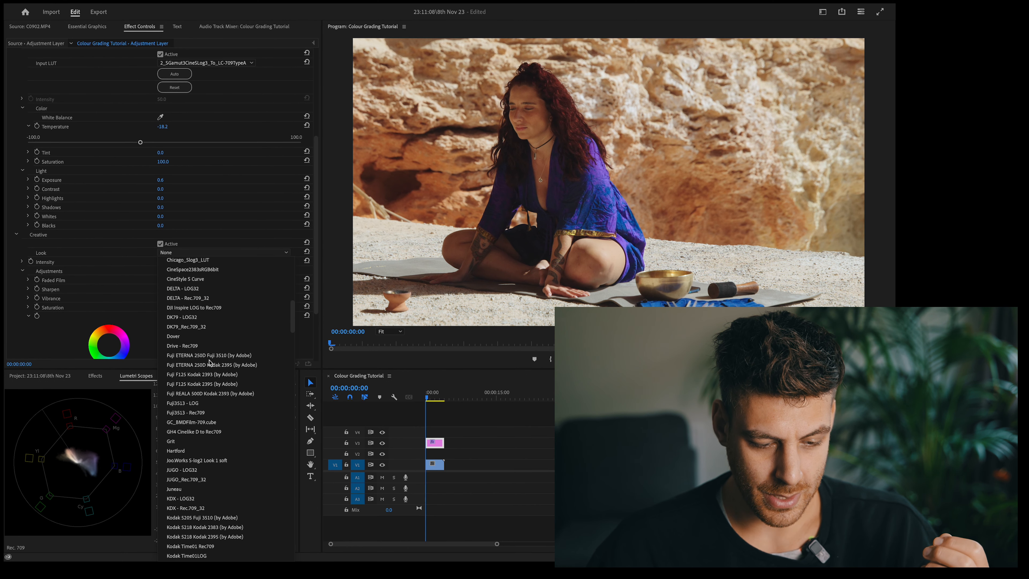
left_click(222, 345)
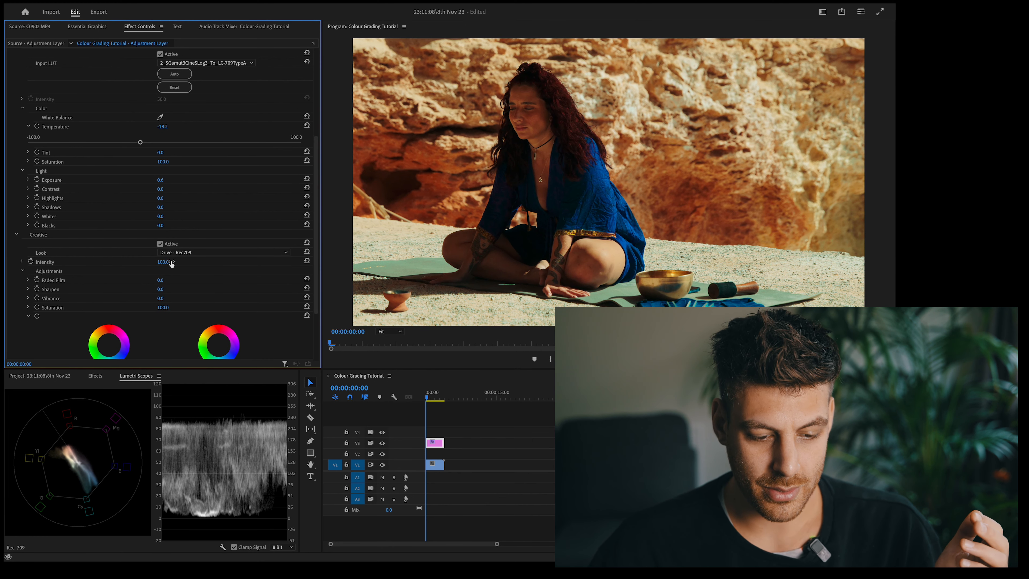
left_click_drag(162, 262, 139, 262)
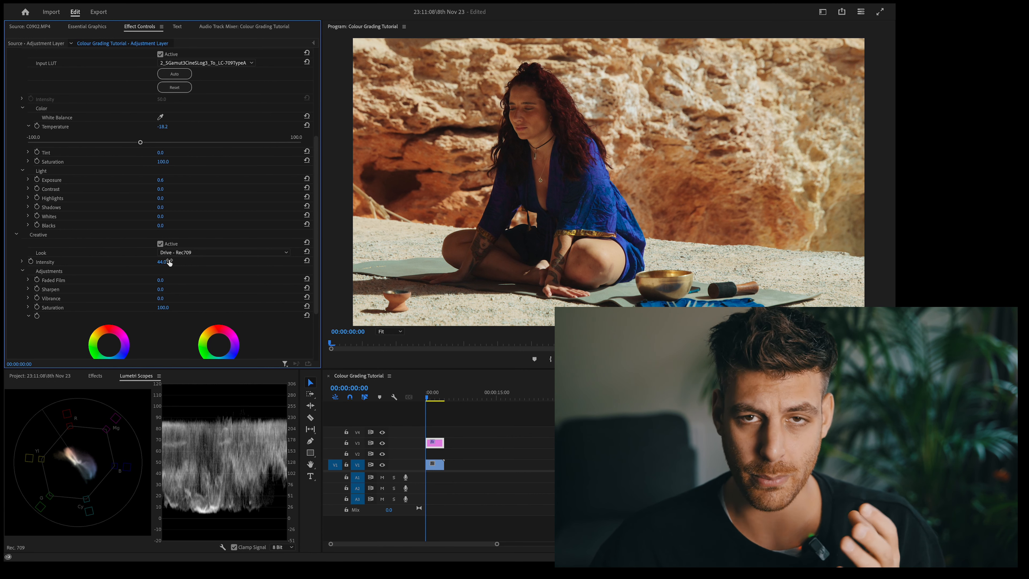
Step: Reset the Creative look intensity to 100 and try the KDX - Rec.709_32 look
left_click(307, 261)
left_click(269, 253)
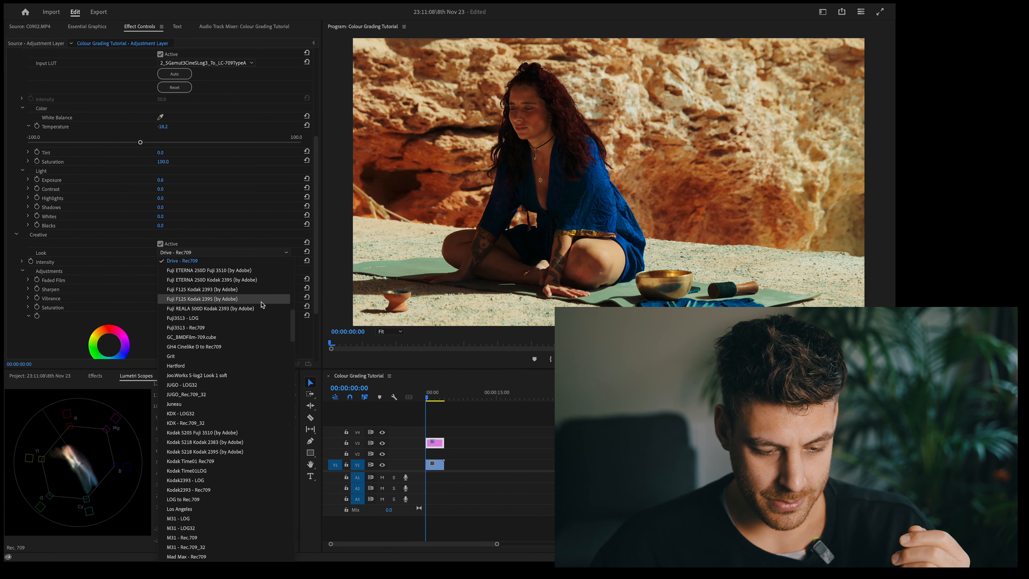
left_click(246, 423)
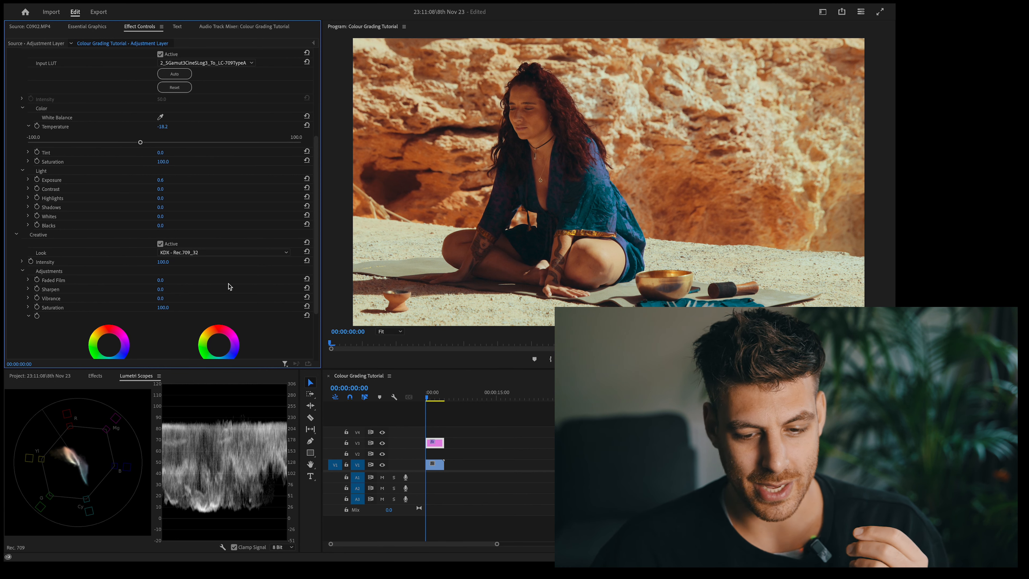
Step: Switch the Creative look to Newark
left_click(249, 253)
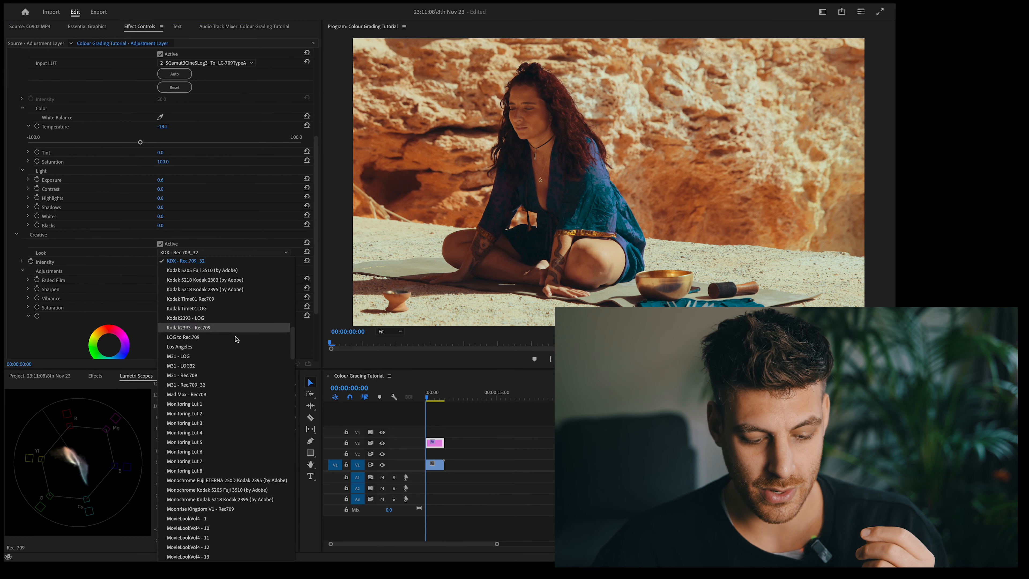
scroll(232, 353, "down", 15)
left_click(232, 352)
Step: Try the SanFran look in the Creative section
left_click(211, 252)
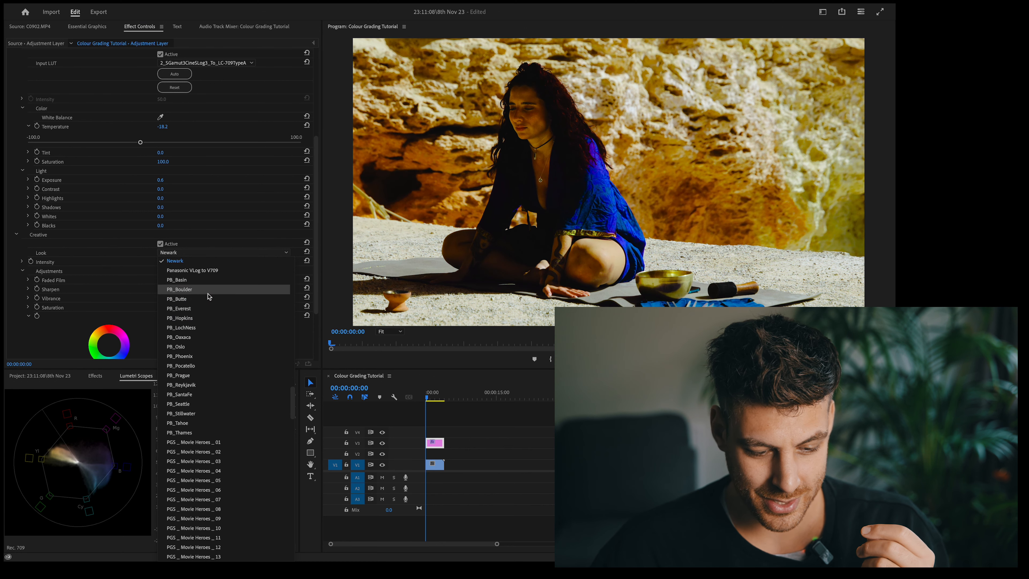
scroll(203, 424, "down", 10)
scroll(204, 424, "down", 10)
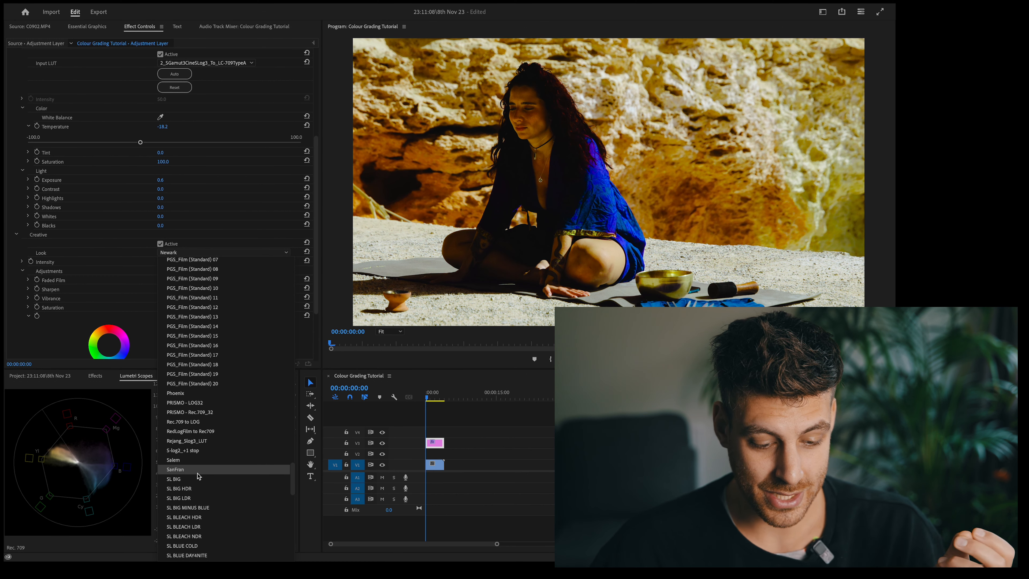
left_click(199, 475)
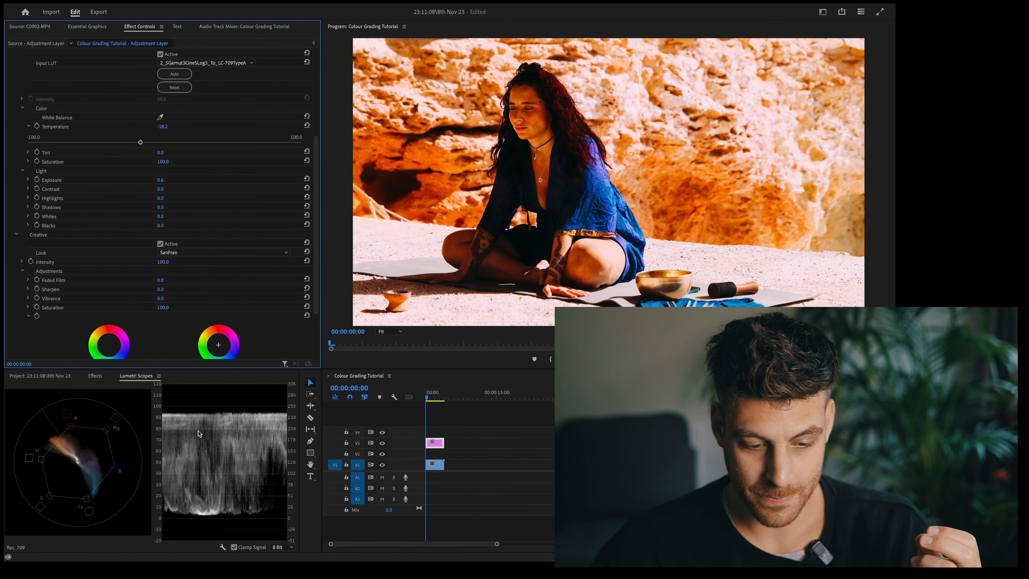
Step: Switch the Creative look to M31 - Rec.709 and reduce its intensity to 75
left_click(261, 255)
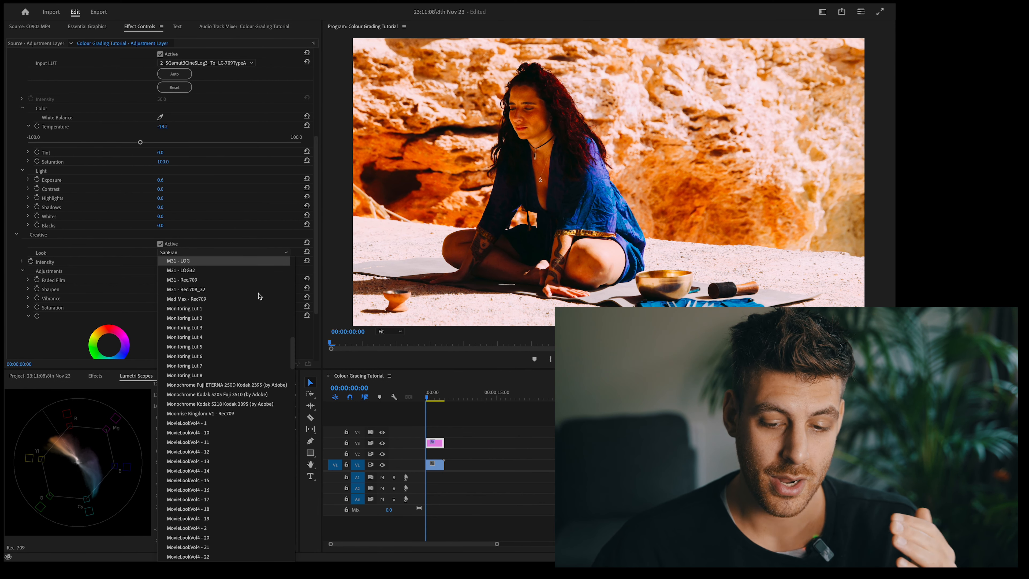
scroll(249, 296, "up", 10)
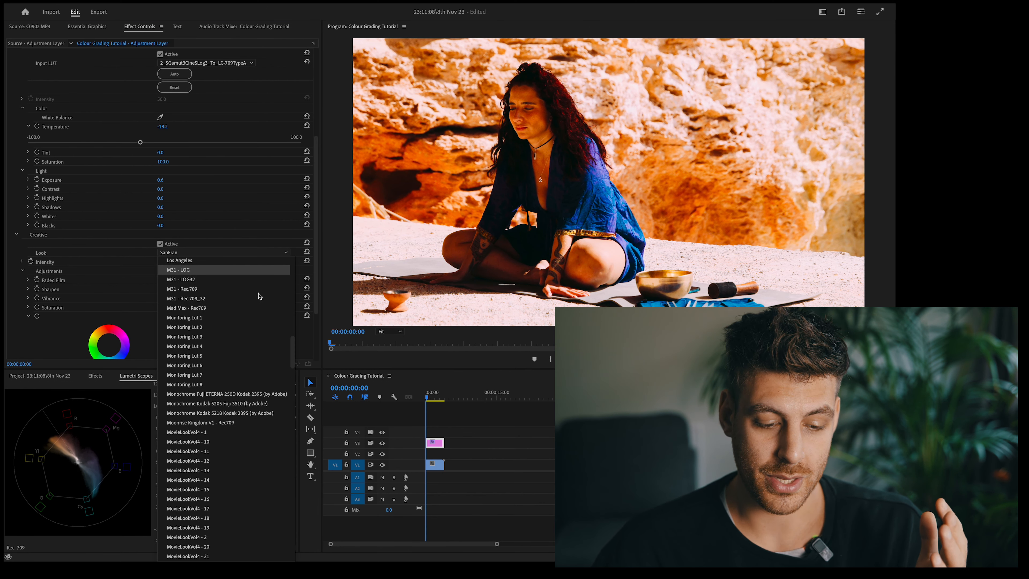
left_click(238, 290)
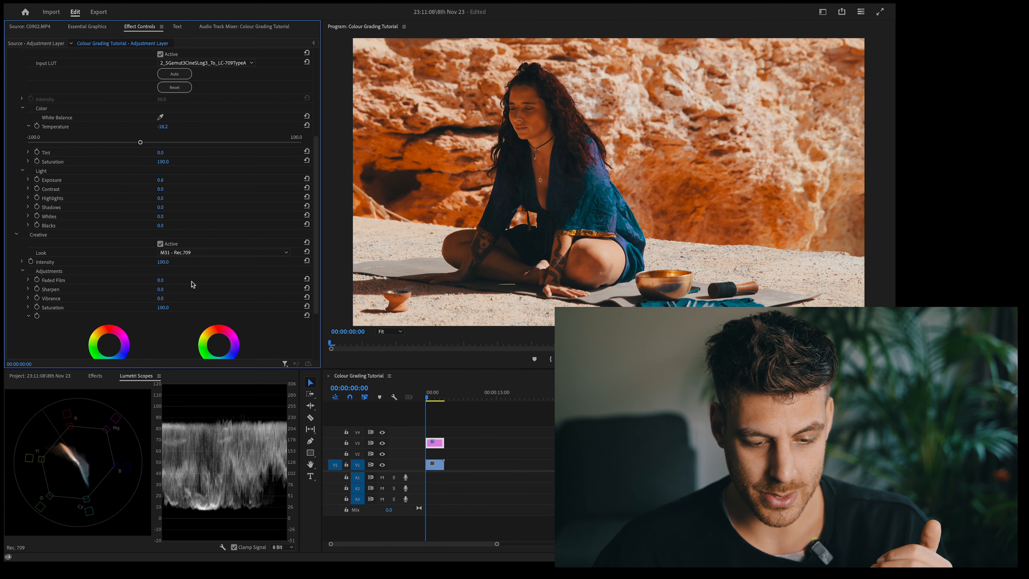
scroll(153, 259, "down", 1)
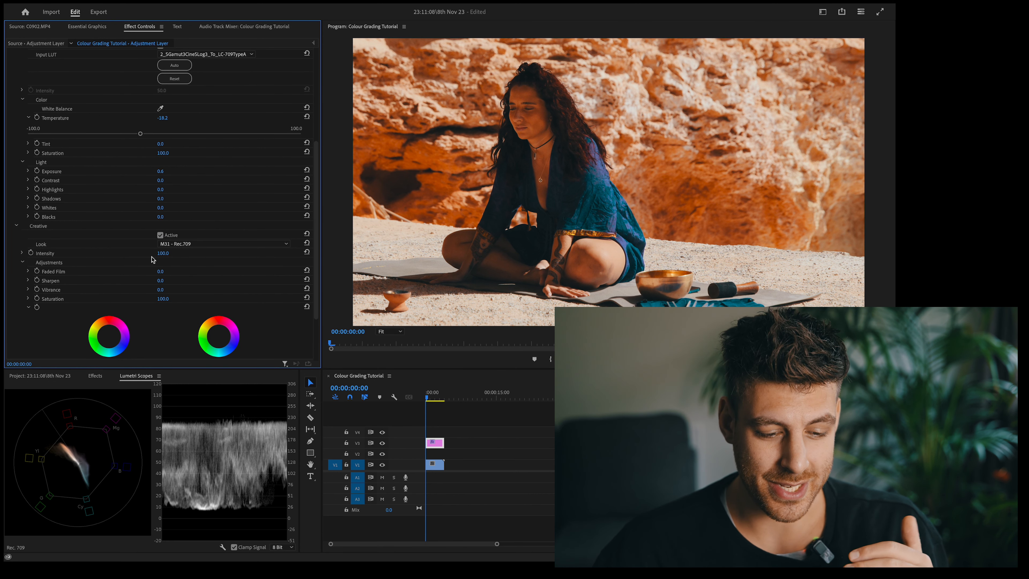
left_click_drag(162, 253, 152, 253)
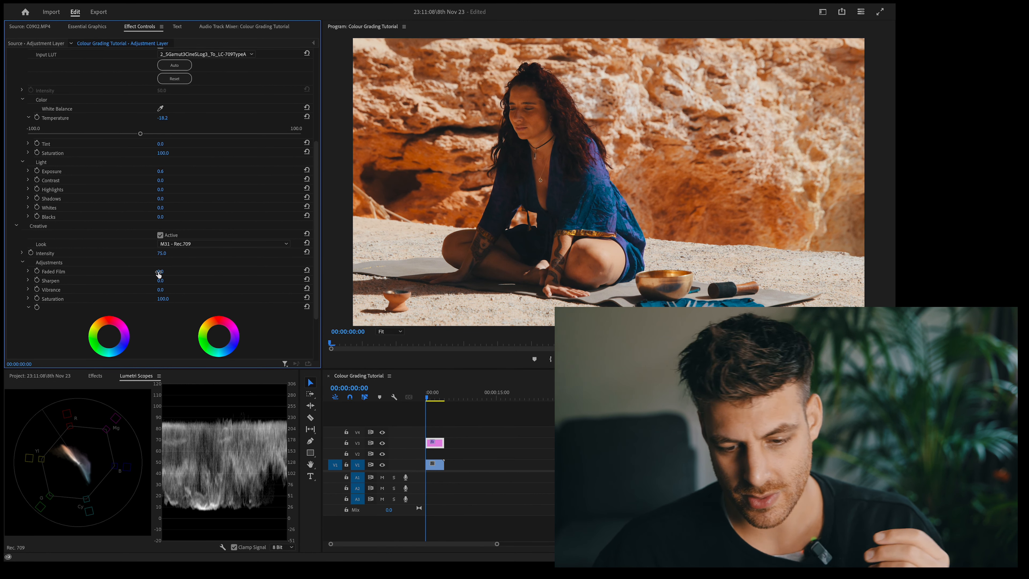
Step: Raise the vibrance in the Creative adjustments to 43
scroll(151, 284, "down", 4)
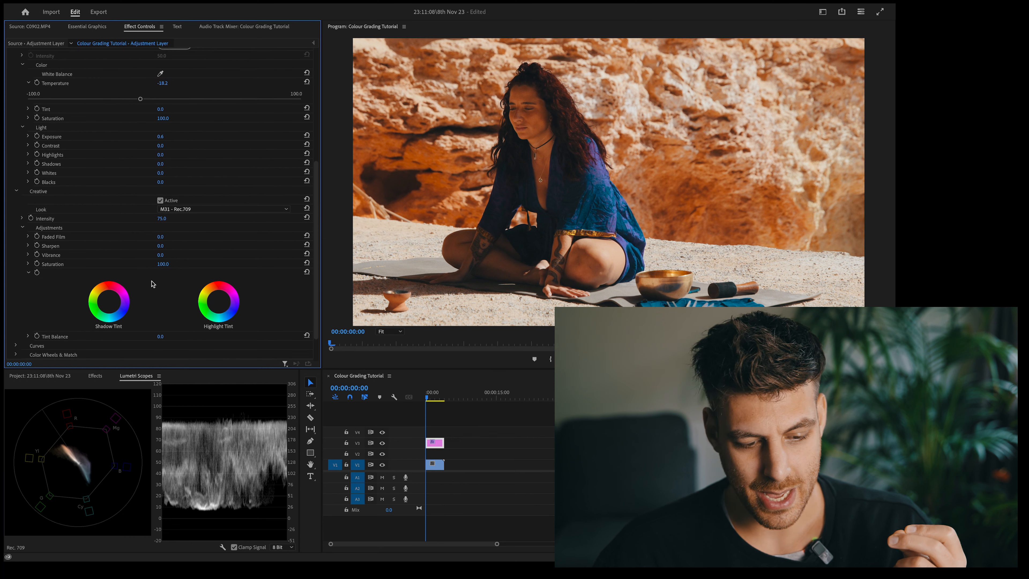
mouse_move(163, 256)
left_mouse_down()
mouse_move(184, 257)
mouse_move(169, 256)
left_mouse_up()
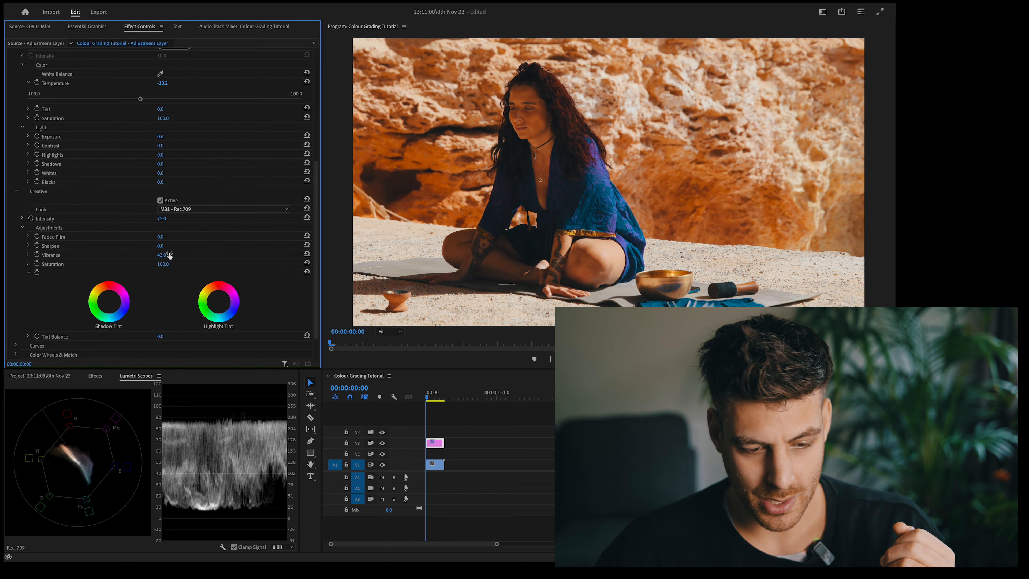
Step: Try a slightly lower saturation in the Creative adjustments and reset it to 100
left_click(27, 264)
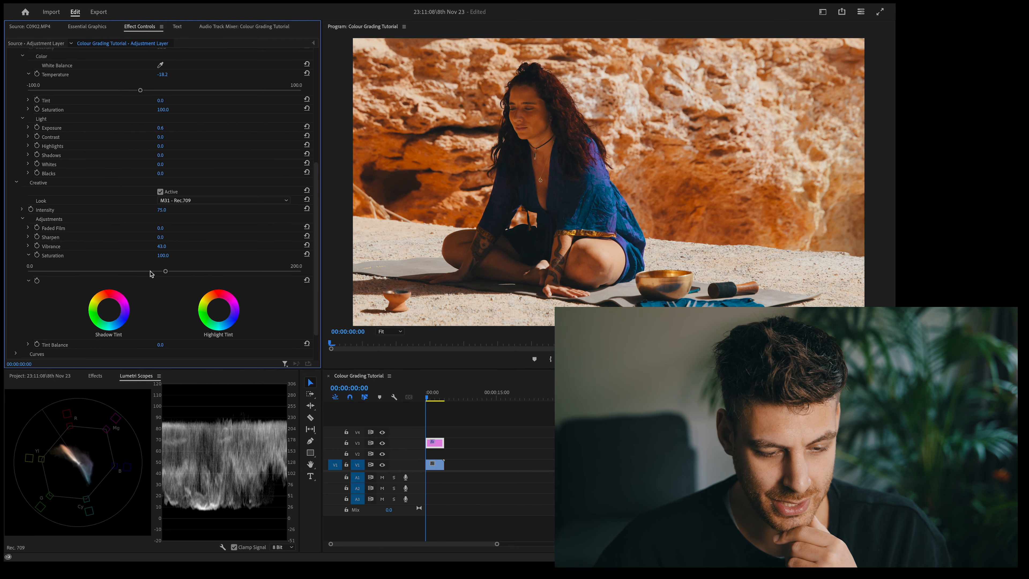
left_click_drag(164, 272, 164, 272)
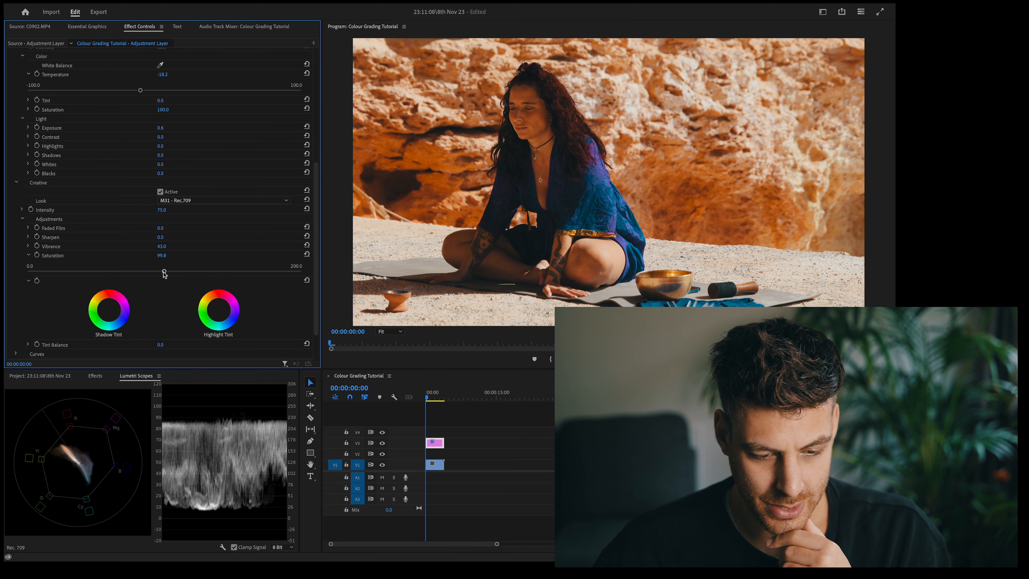
left_click(307, 254)
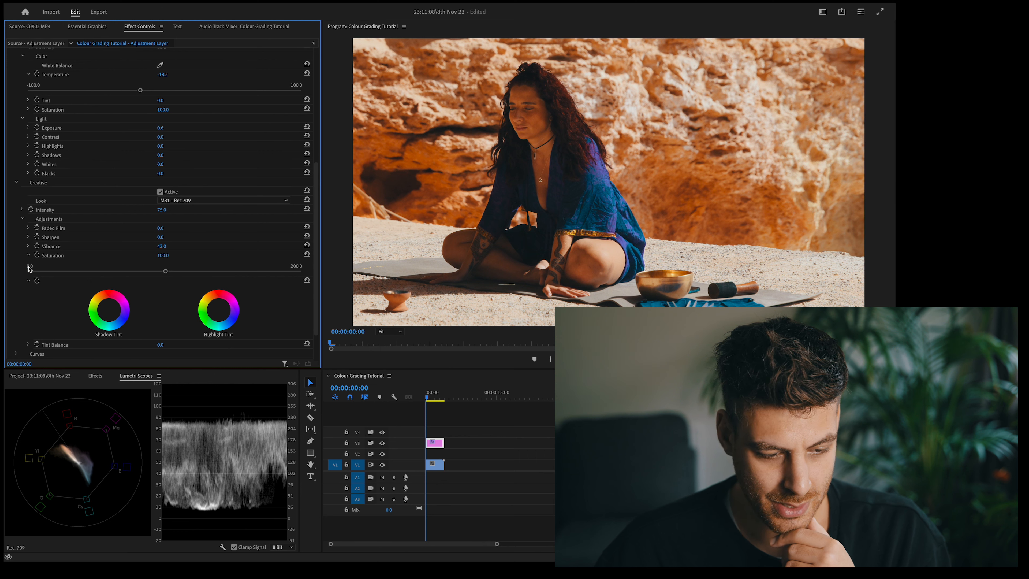
left_click(29, 255)
Step: Shape the RGB curve into a gentle S, with shadows lowered, highlights raised, the black point lifted slightly and the white point lowered slightly
scroll(30, 274, "down", 2)
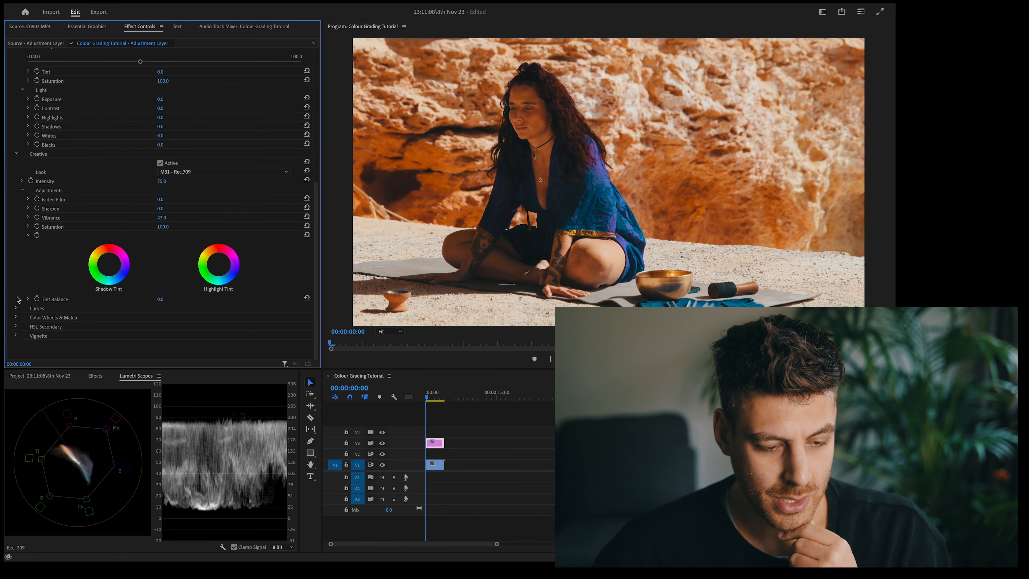
left_click(15, 308)
scroll(17, 311, "down", 4)
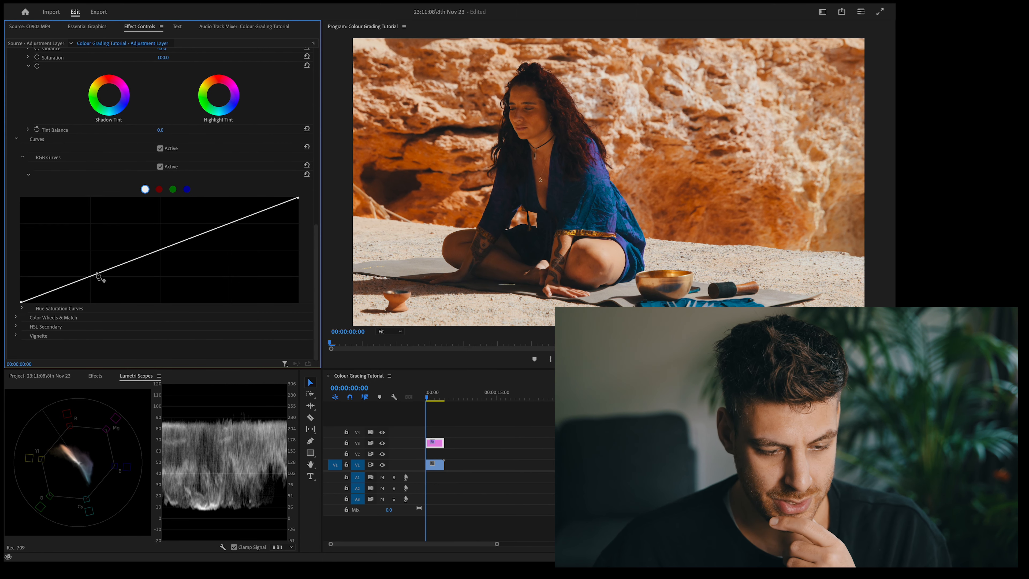
left_click_drag(89, 277, 90, 280)
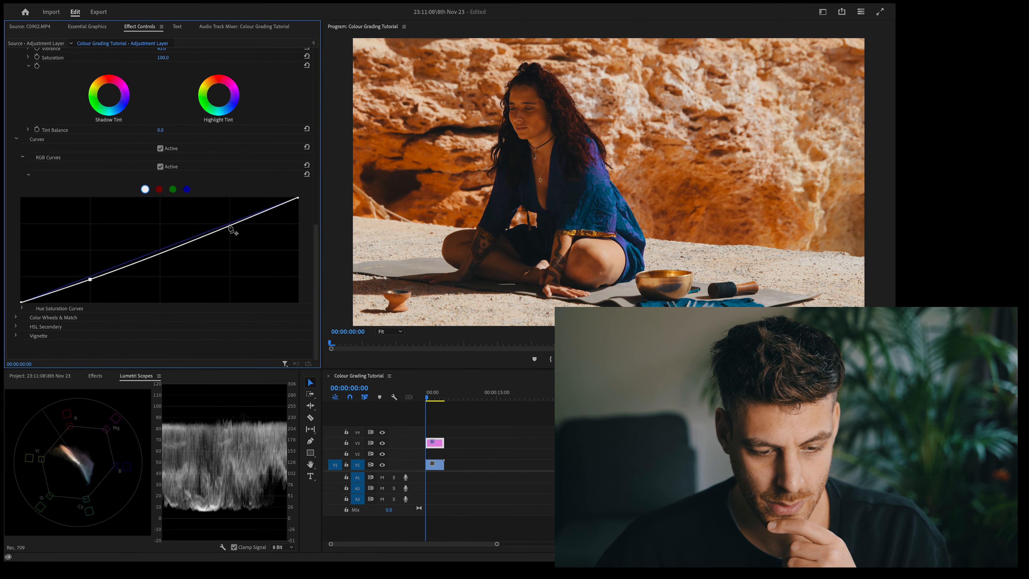
left_click_drag(230, 224, 228, 223)
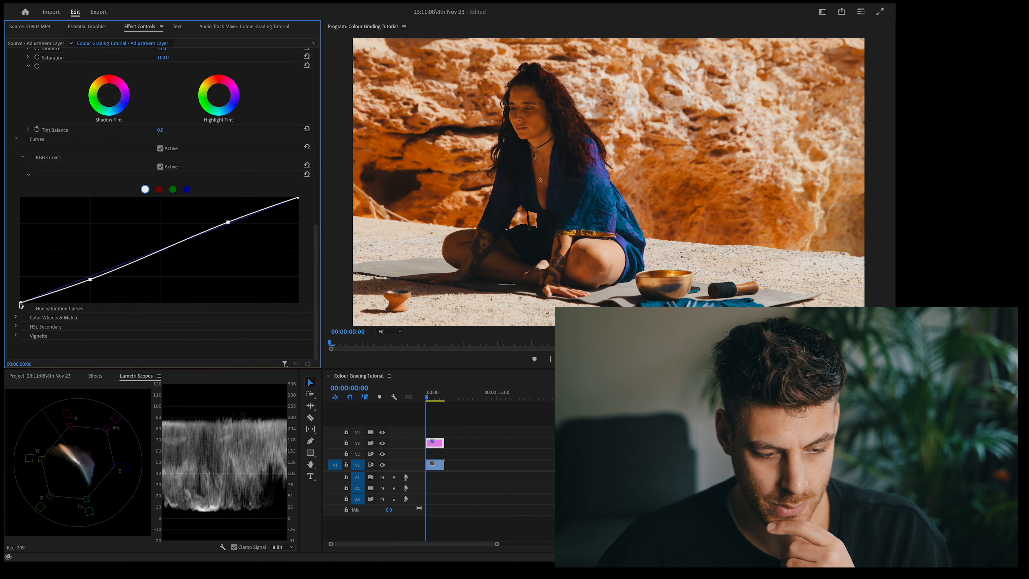
left_click_drag(21, 302, 20, 300)
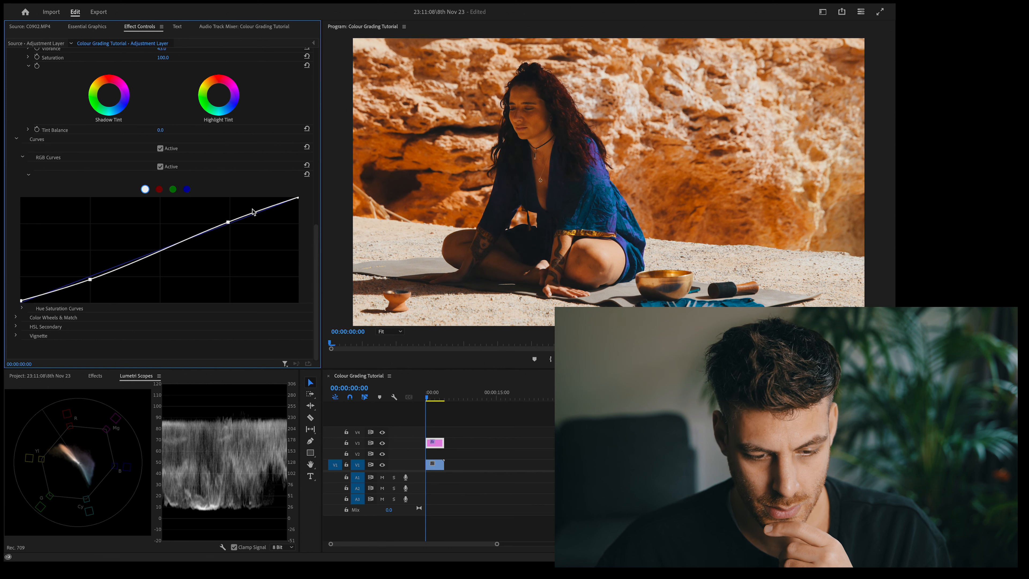
left_click_drag(298, 199, 298, 200)
Step: Cool the white balance in Basic Correction by lowering the temperature to -24.2
scroll(299, 200, "up", 1)
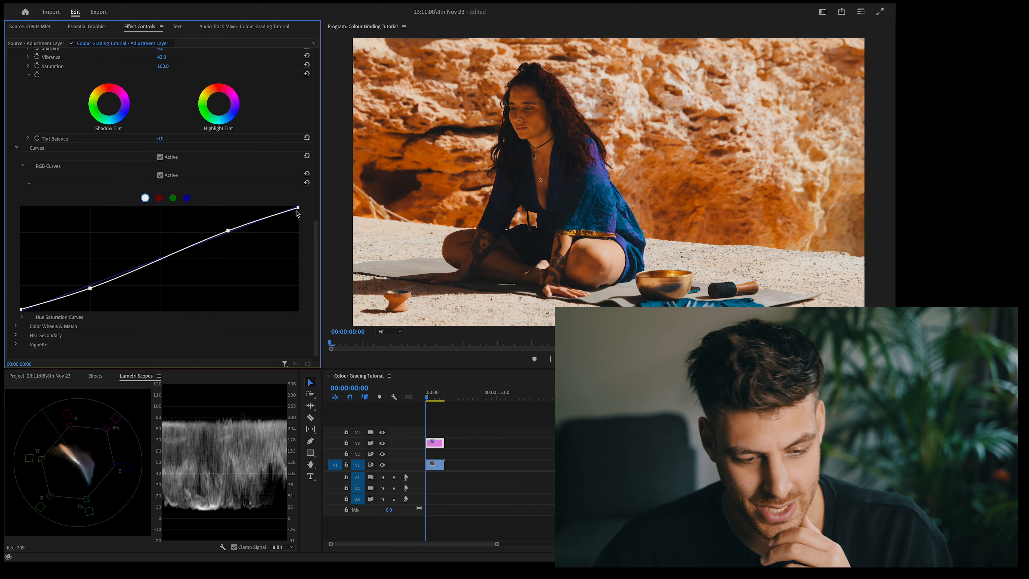
scroll(297, 214, "up", 1)
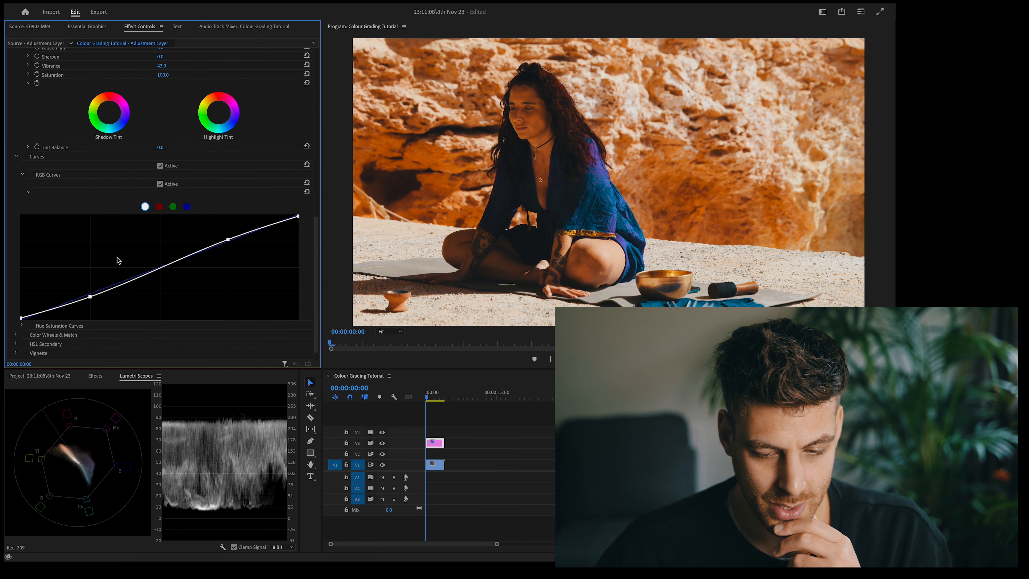
scroll(89, 294, "up", 3)
scroll(89, 295, "up", 2)
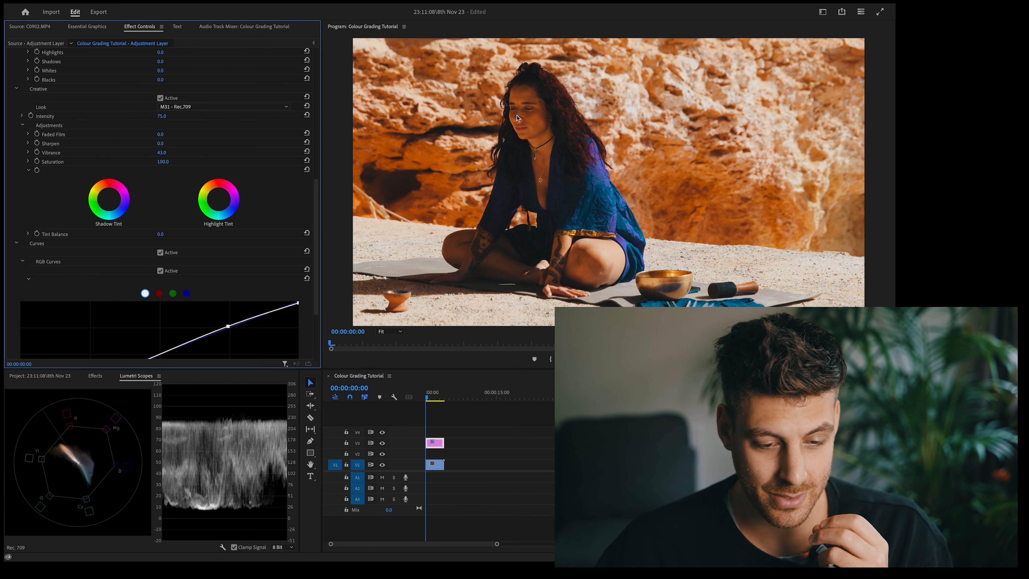
scroll(273, 145, "up", 5)
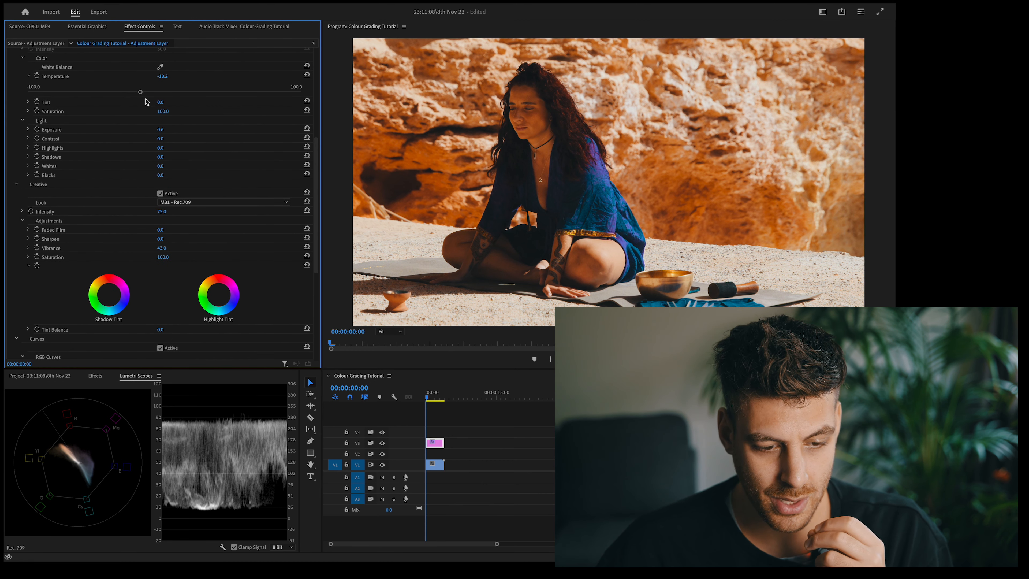
left_click_drag(140, 92, 121, 93)
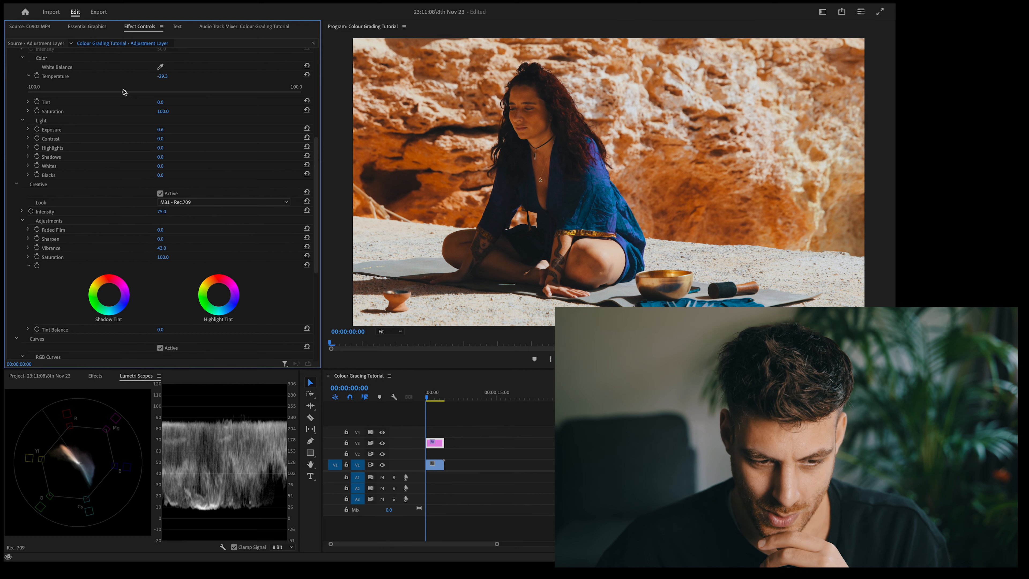
Step: Tint the shadows slightly toward blue, the midtones slightly toward orange and the highlights slightly toward purple with the colour wheels
scroll(24, 320, "down", 10)
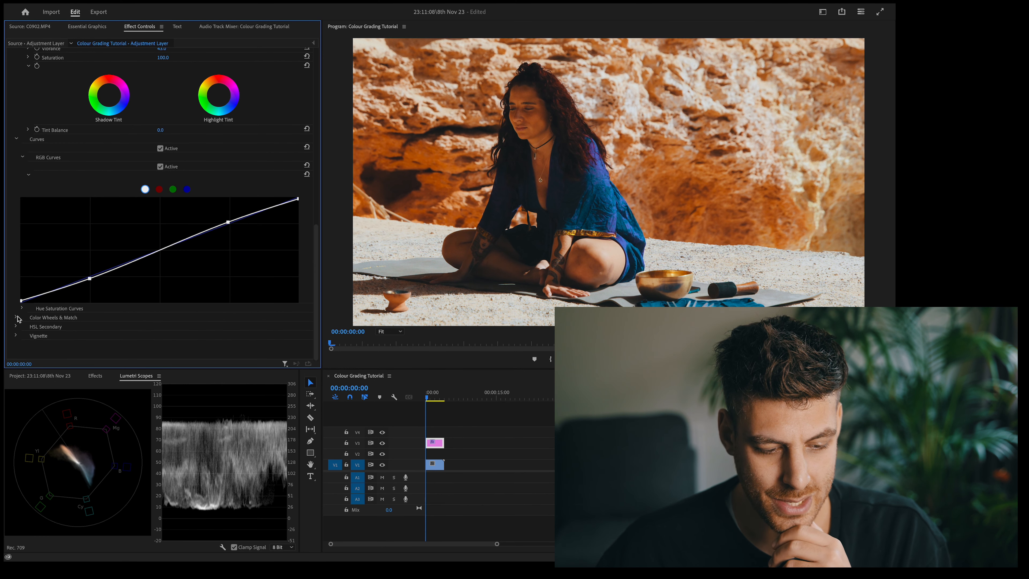
scroll(18, 319, "down", 8)
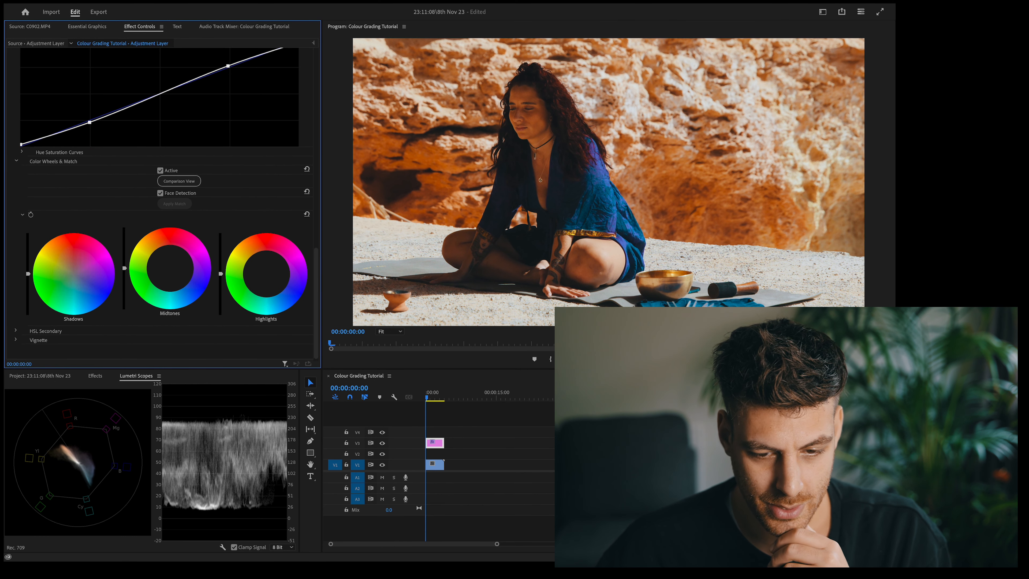
left_click_drag(74, 274, 76, 278)
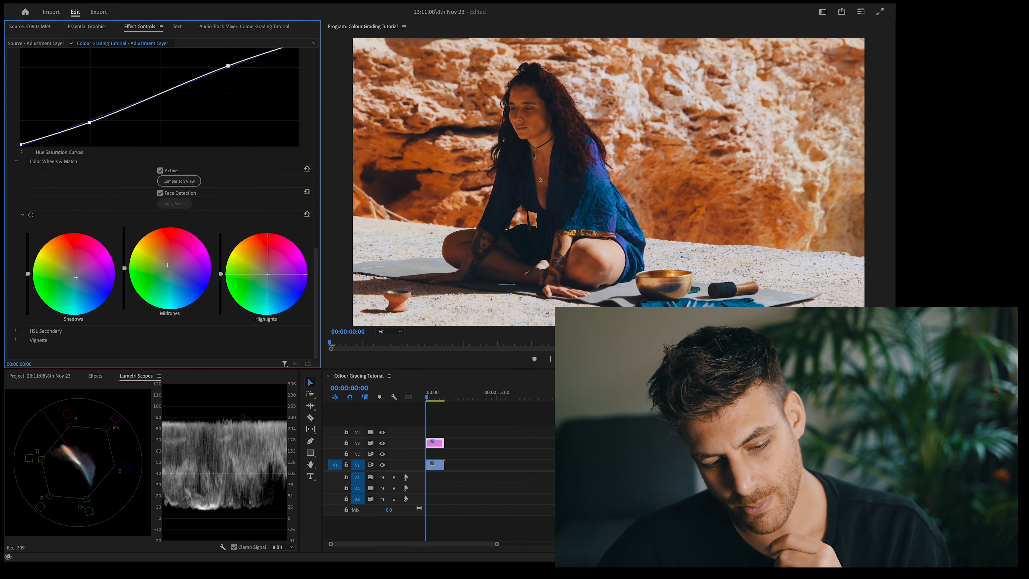
Step: Play the graded clip through to review it and return the playhead to the start of the sequence
left_click(434, 399)
left_click_drag(434, 399, 424, 399)
key("space")
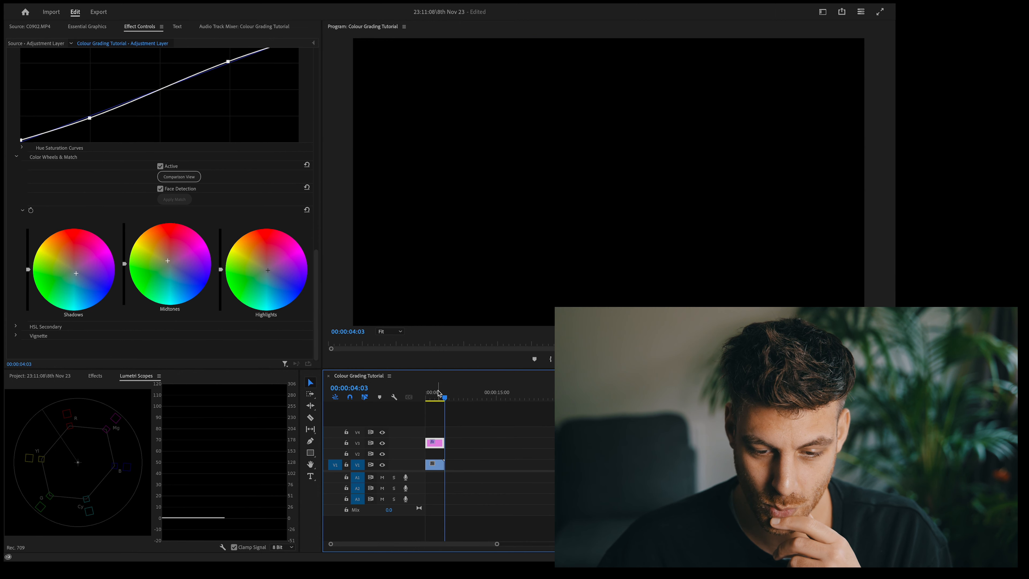
left_click_drag(442, 400, 395, 395)
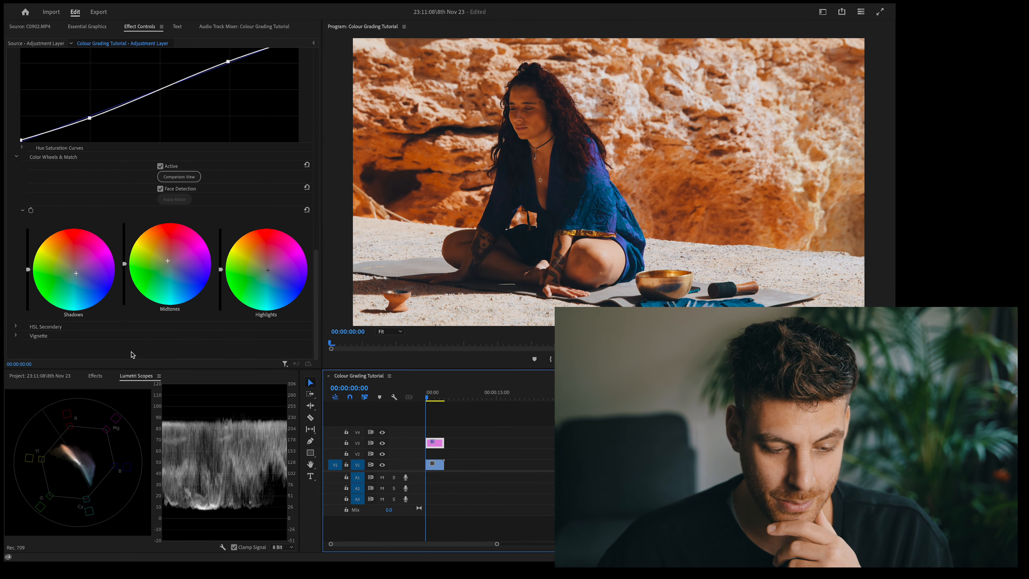
Step: Add a subtle vignette with an amount of -0.2
left_click(16, 335)
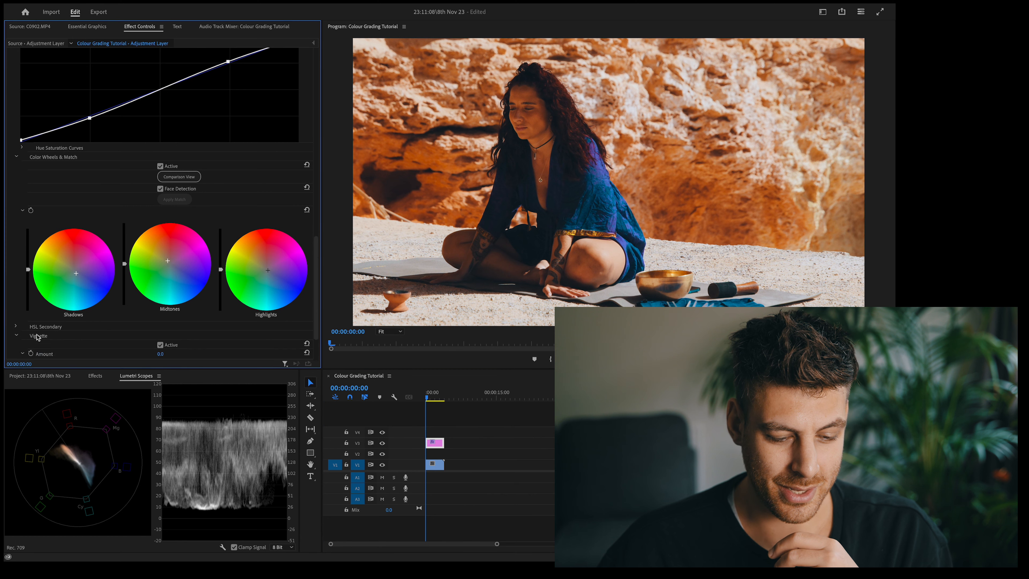
scroll(98, 339, "down", 3)
left_click_drag(155, 290, 147, 291)
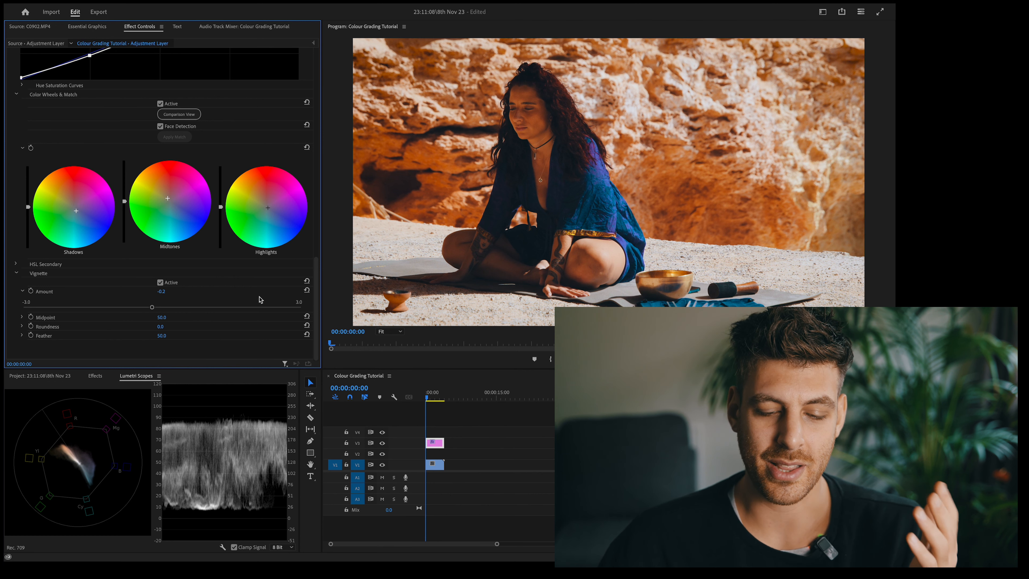
scroll(260, 299, "up", 5)
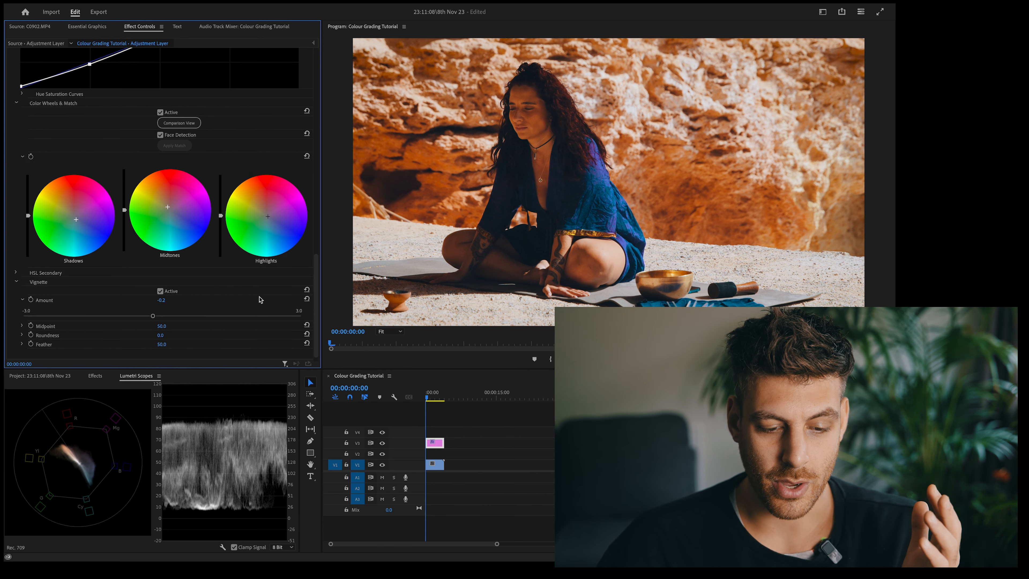
scroll(237, 287, "down", 5)
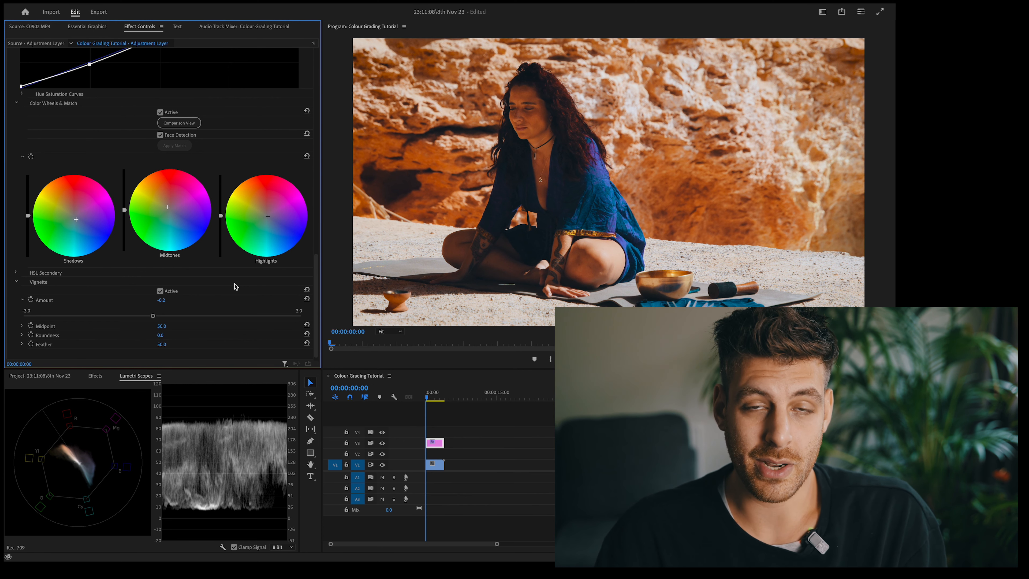
scroll(234, 287, "up", 15)
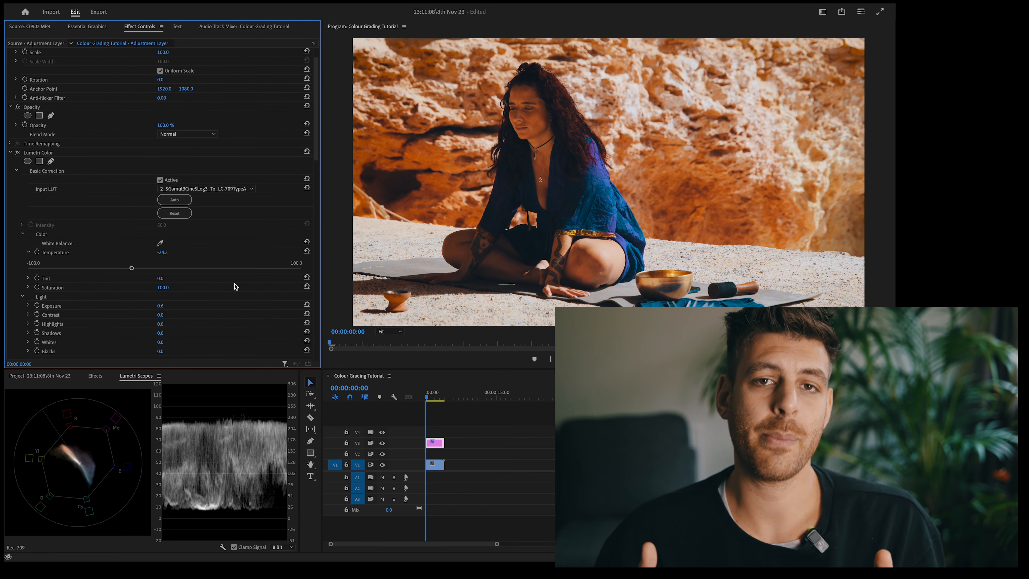